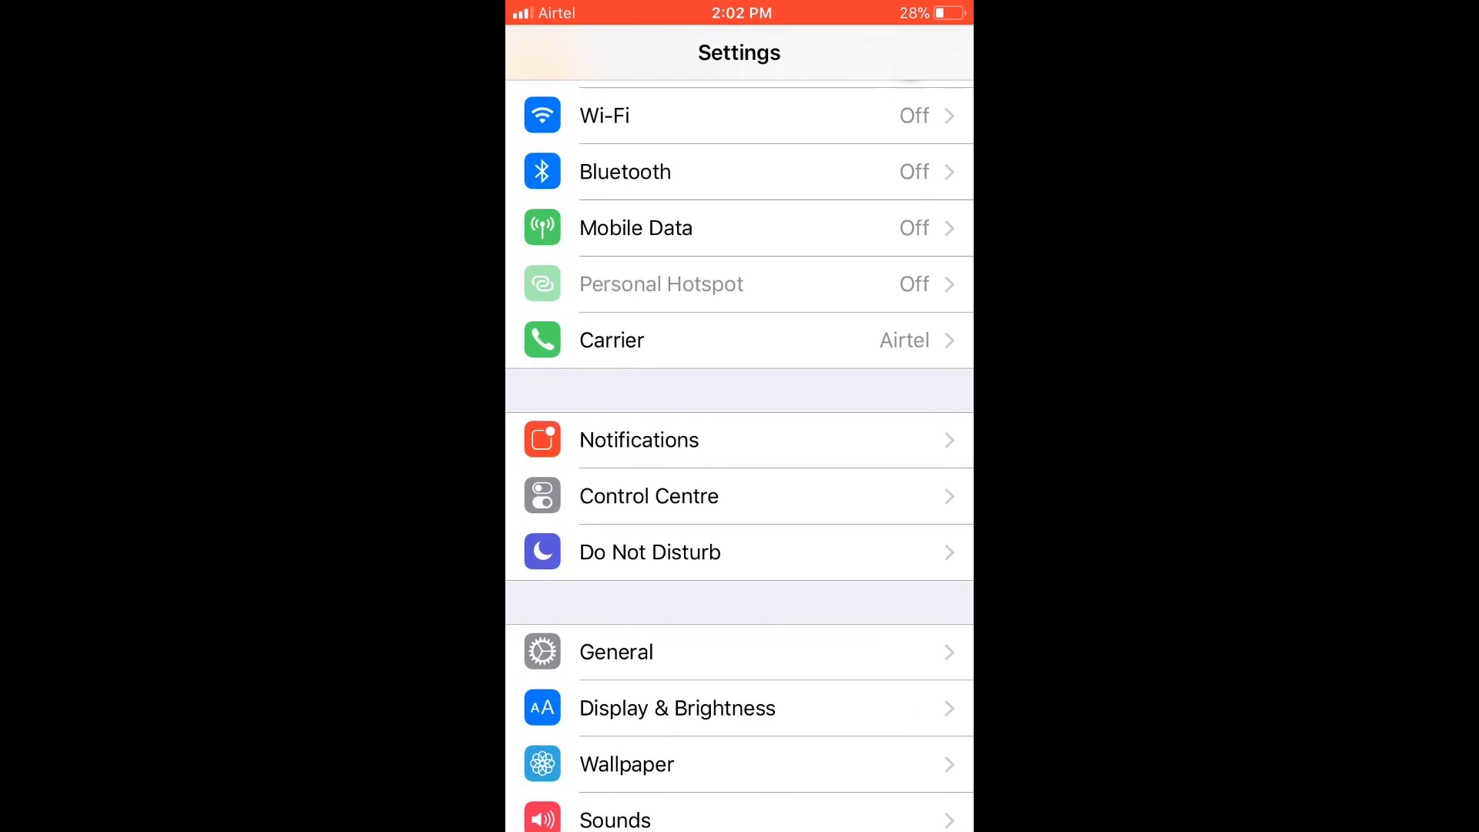
pyautogui.scroll(-2, 740, 463)
# Open the General page in iOS Settings.
pyautogui.click(616, 551)
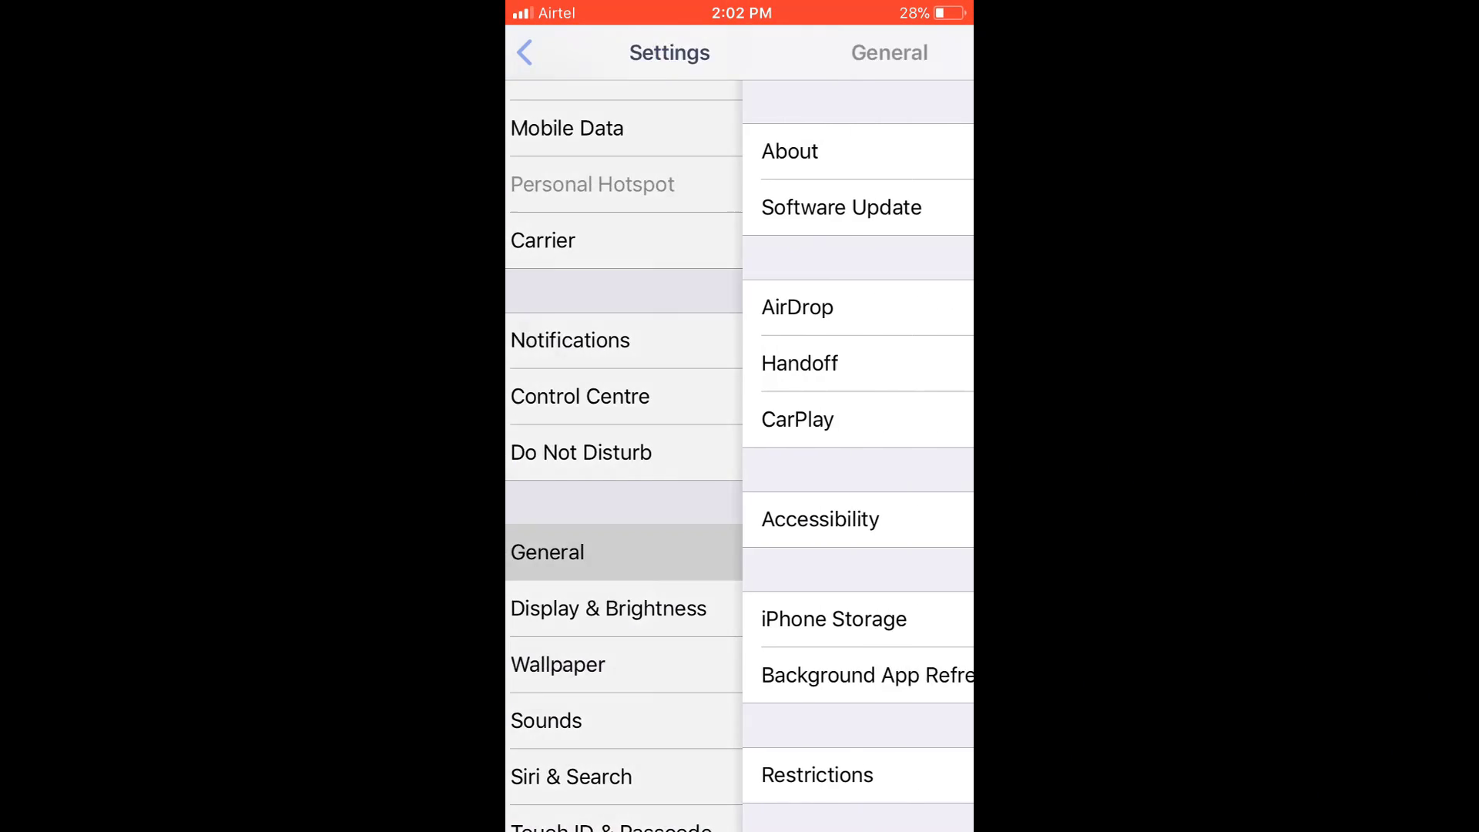
pyautogui.scroll(-1, 740, 462)
pyautogui.scroll(-2, 739, 463)
pyautogui.scroll(-1, 740, 463)
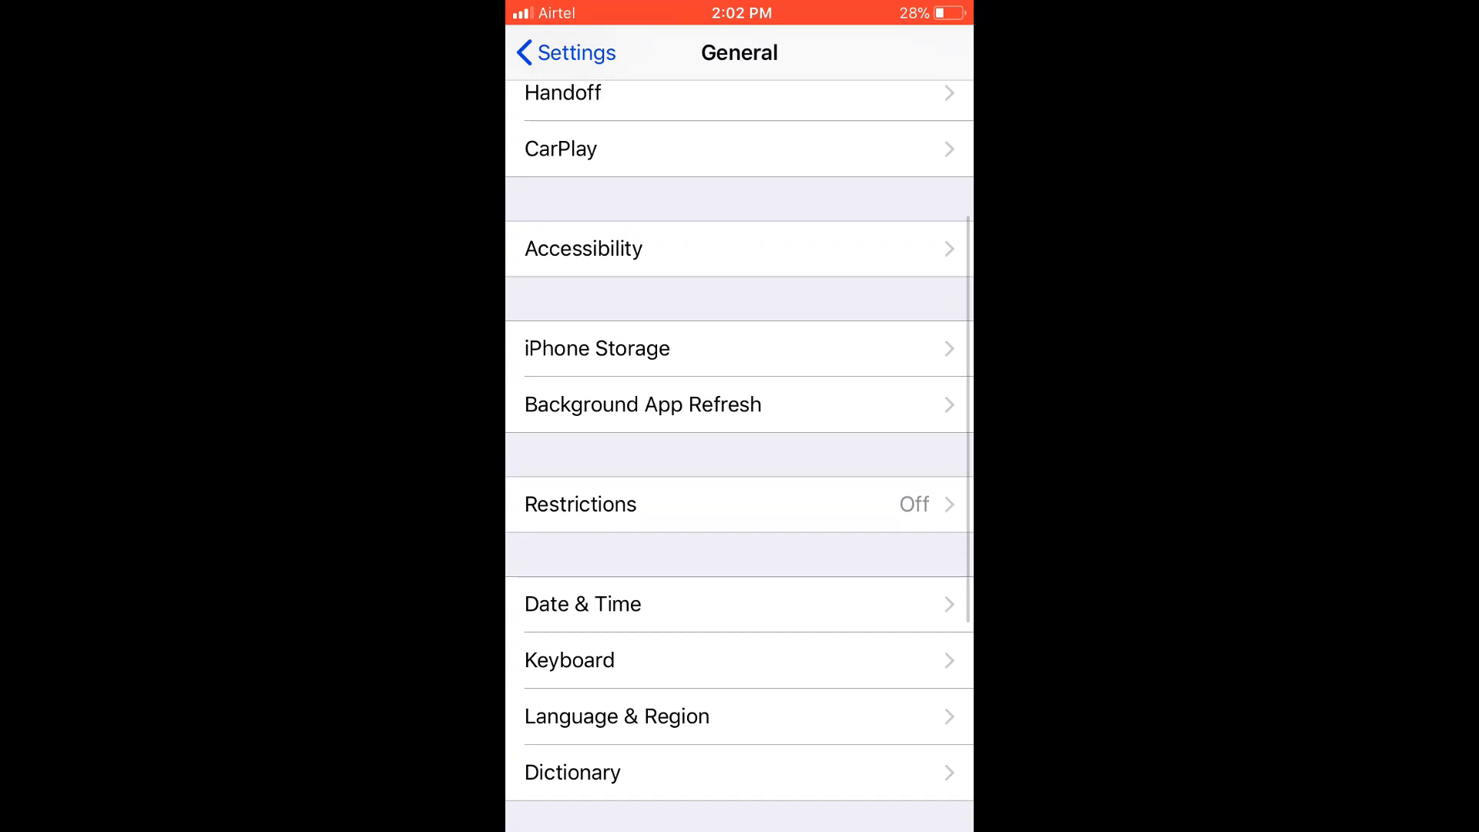
pyautogui.scroll(2, 740, 462)
pyautogui.scroll(-3, 740, 463)
pyautogui.scroll(2, 740, 462)
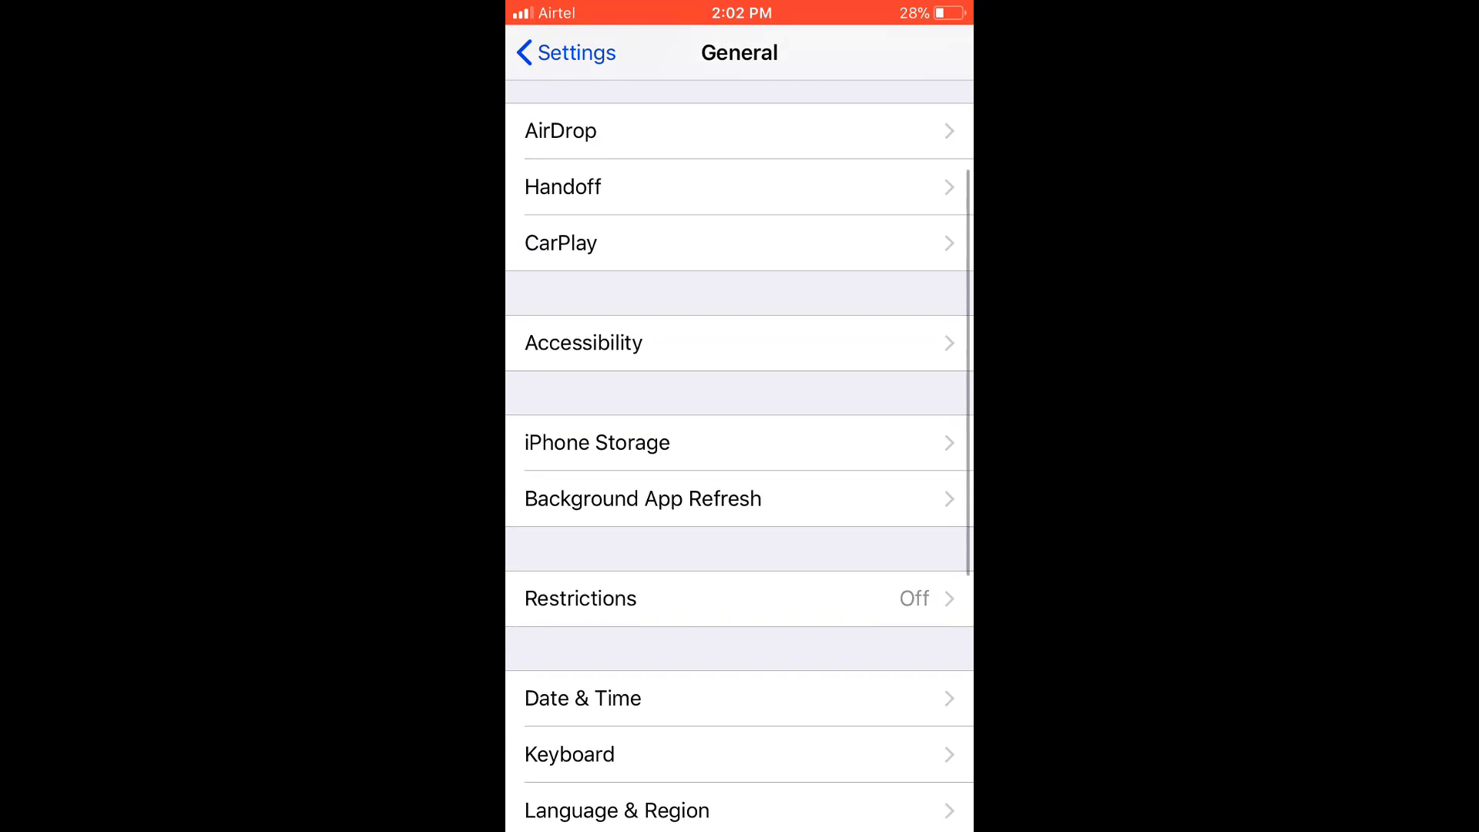
pyautogui.scroll(-2, 740, 462)
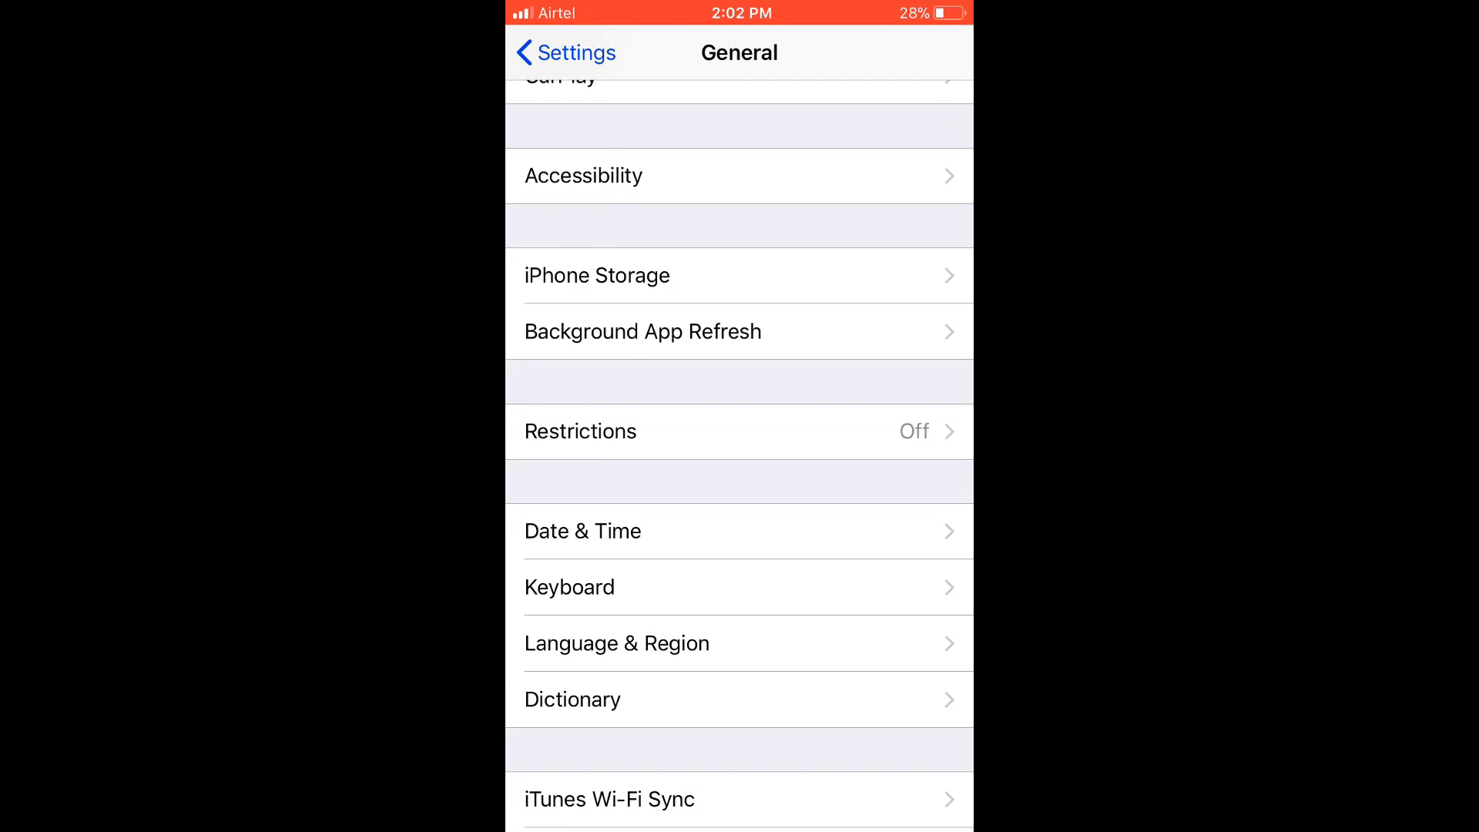
pyautogui.scroll(-2, 741, 463)
pyautogui.scroll(3, 741, 463)
pyautogui.scroll(1, 741, 463)
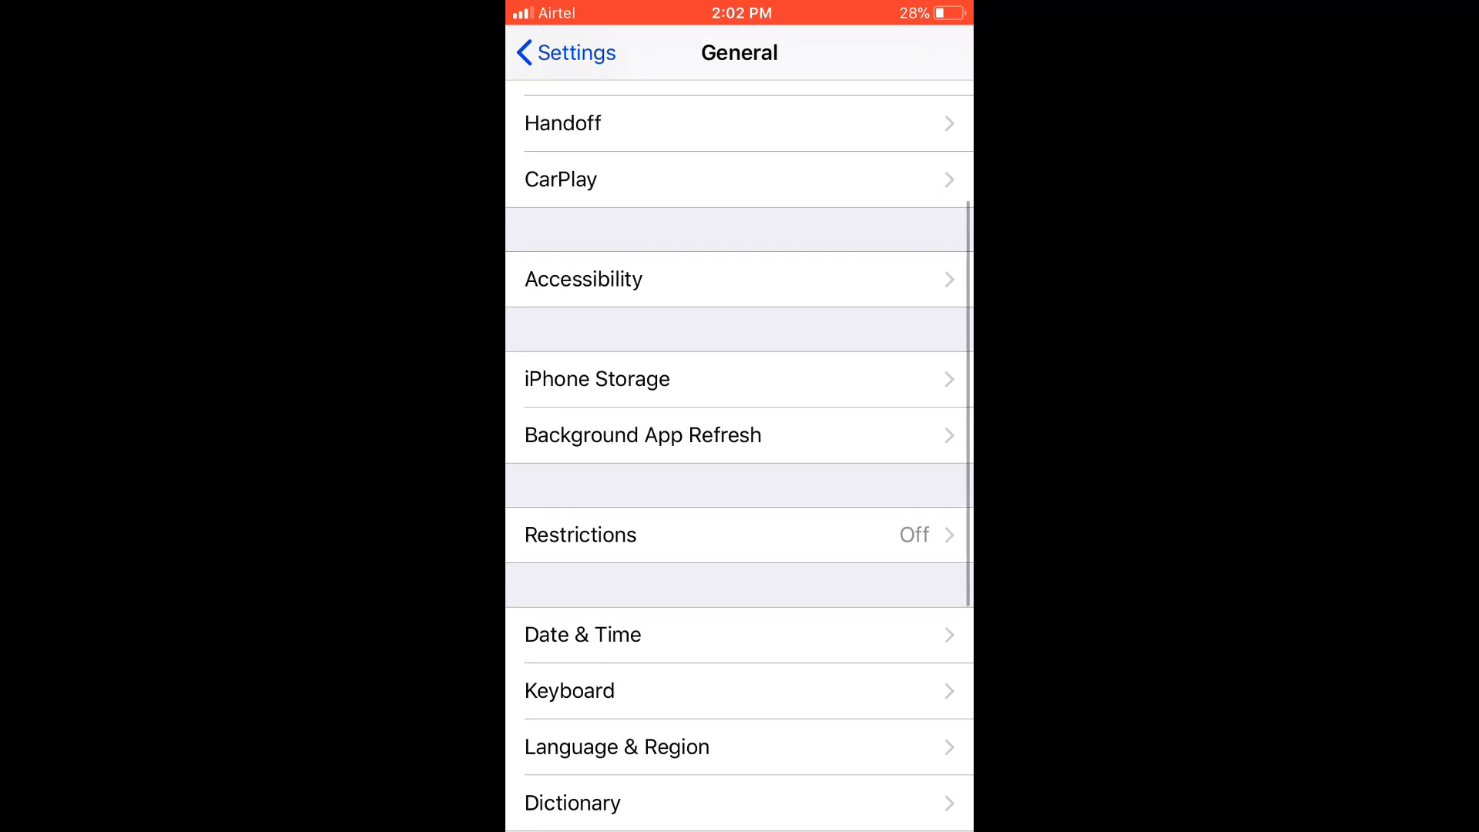
pyautogui.scroll(3, 740, 462)
pyautogui.scroll(-2, 740, 463)
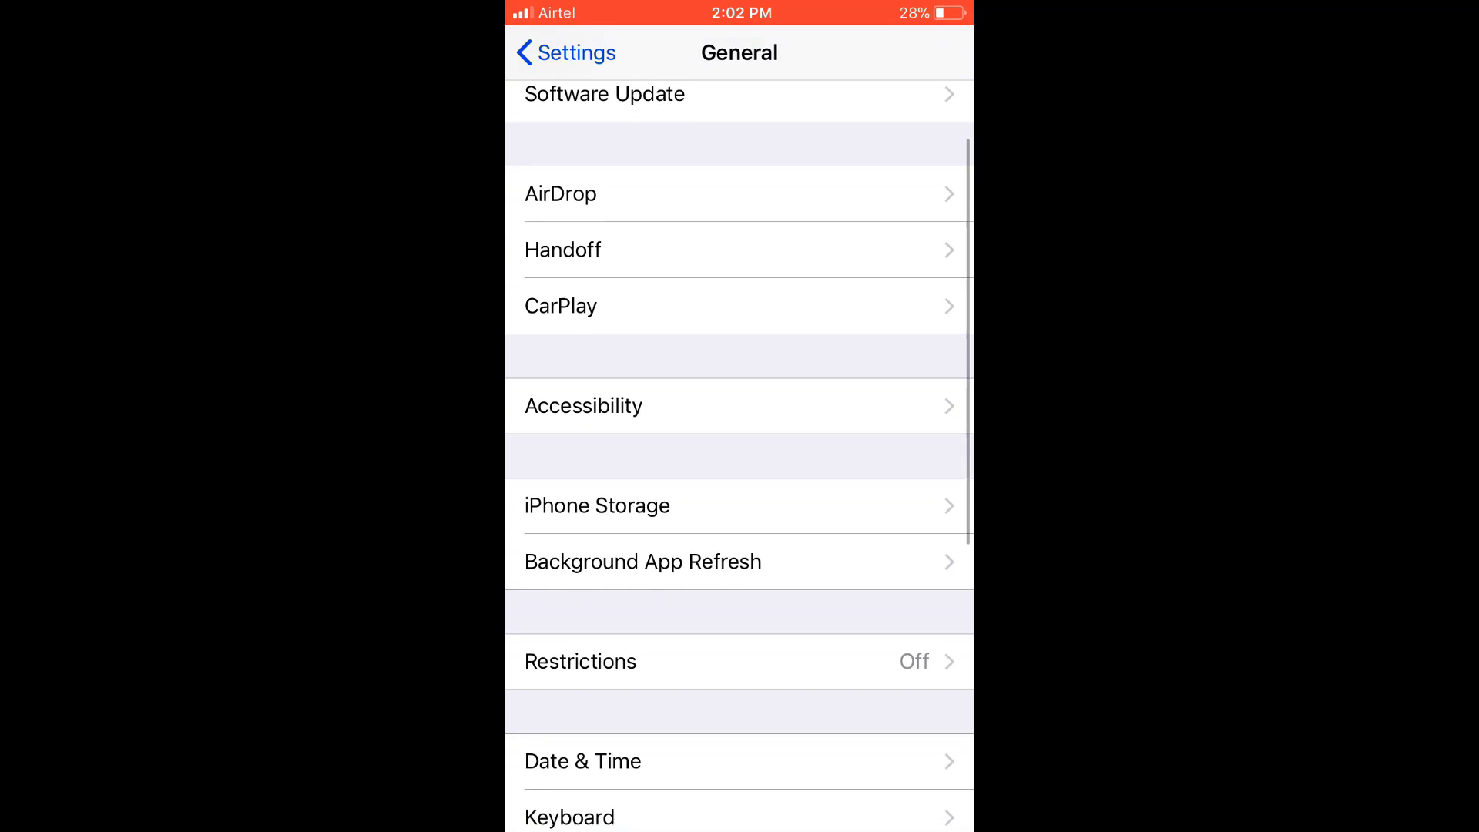
pyautogui.scroll(-2, 740, 462)
pyautogui.scroll(-2, 740, 463)
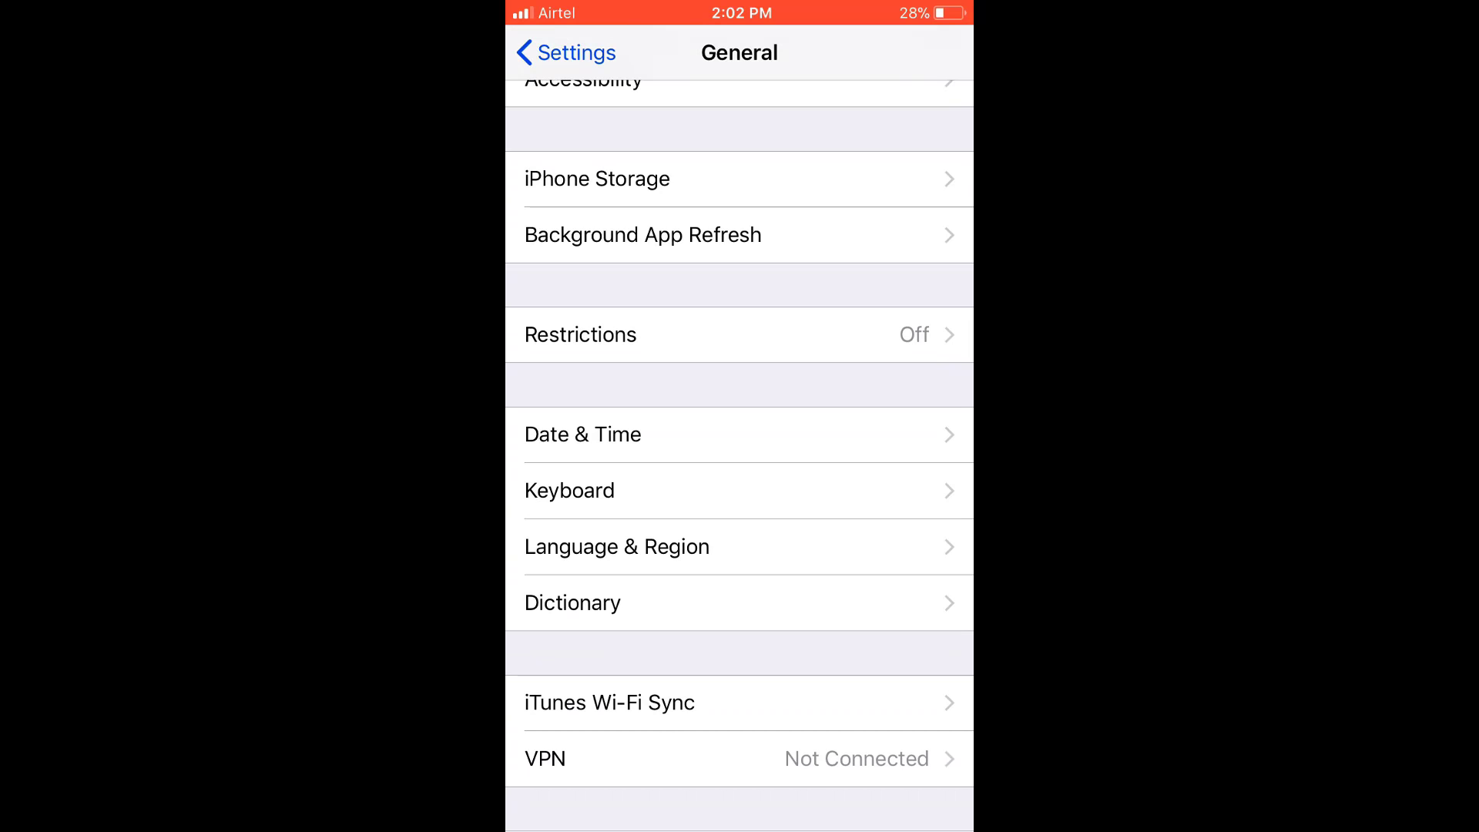
# Reach the Text Replacement shortcuts list via General > Keyboard, reopening Settings midway.
pyautogui.click(569, 490)
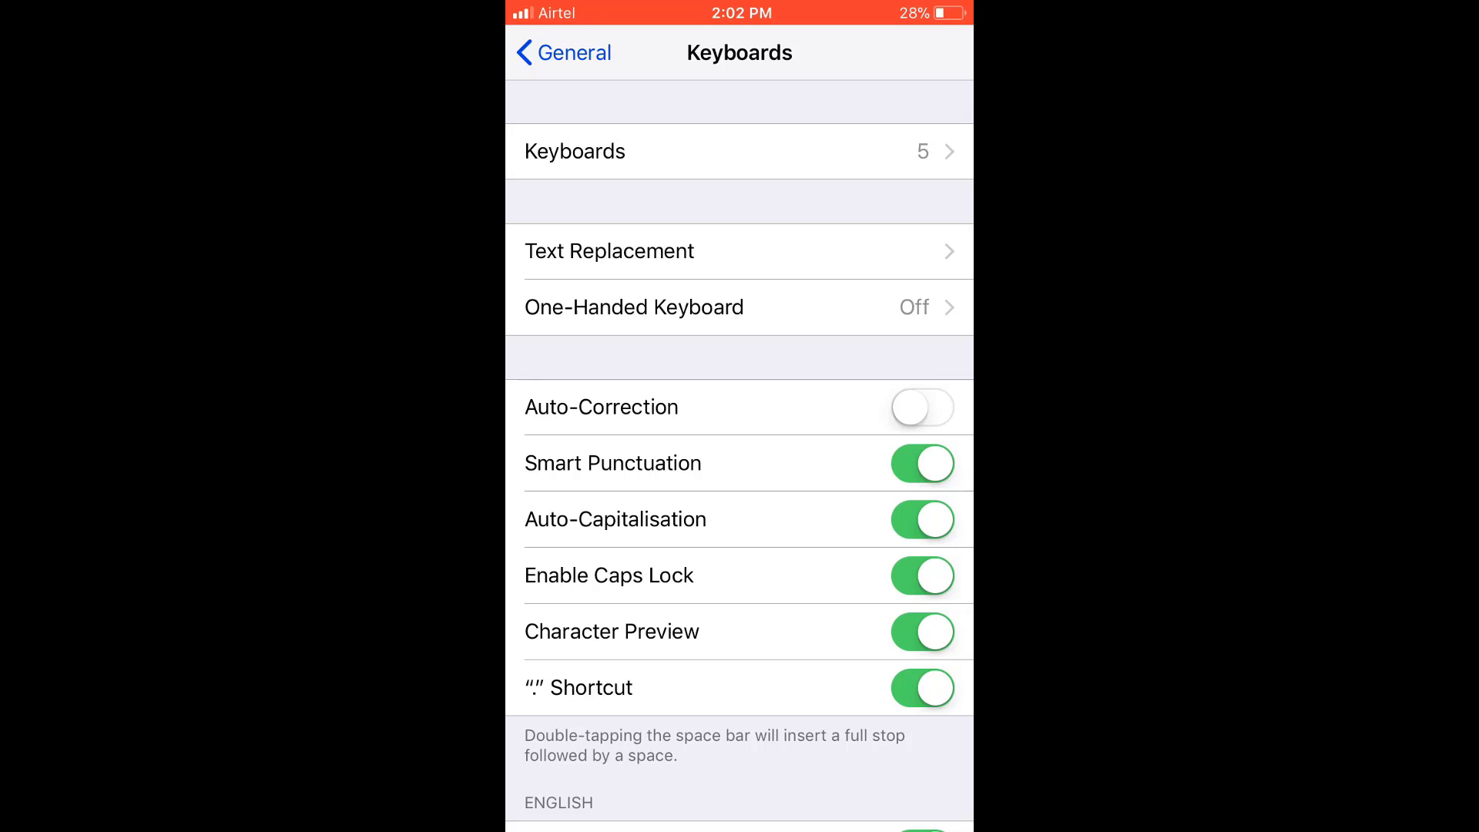
pyautogui.click(609, 250)
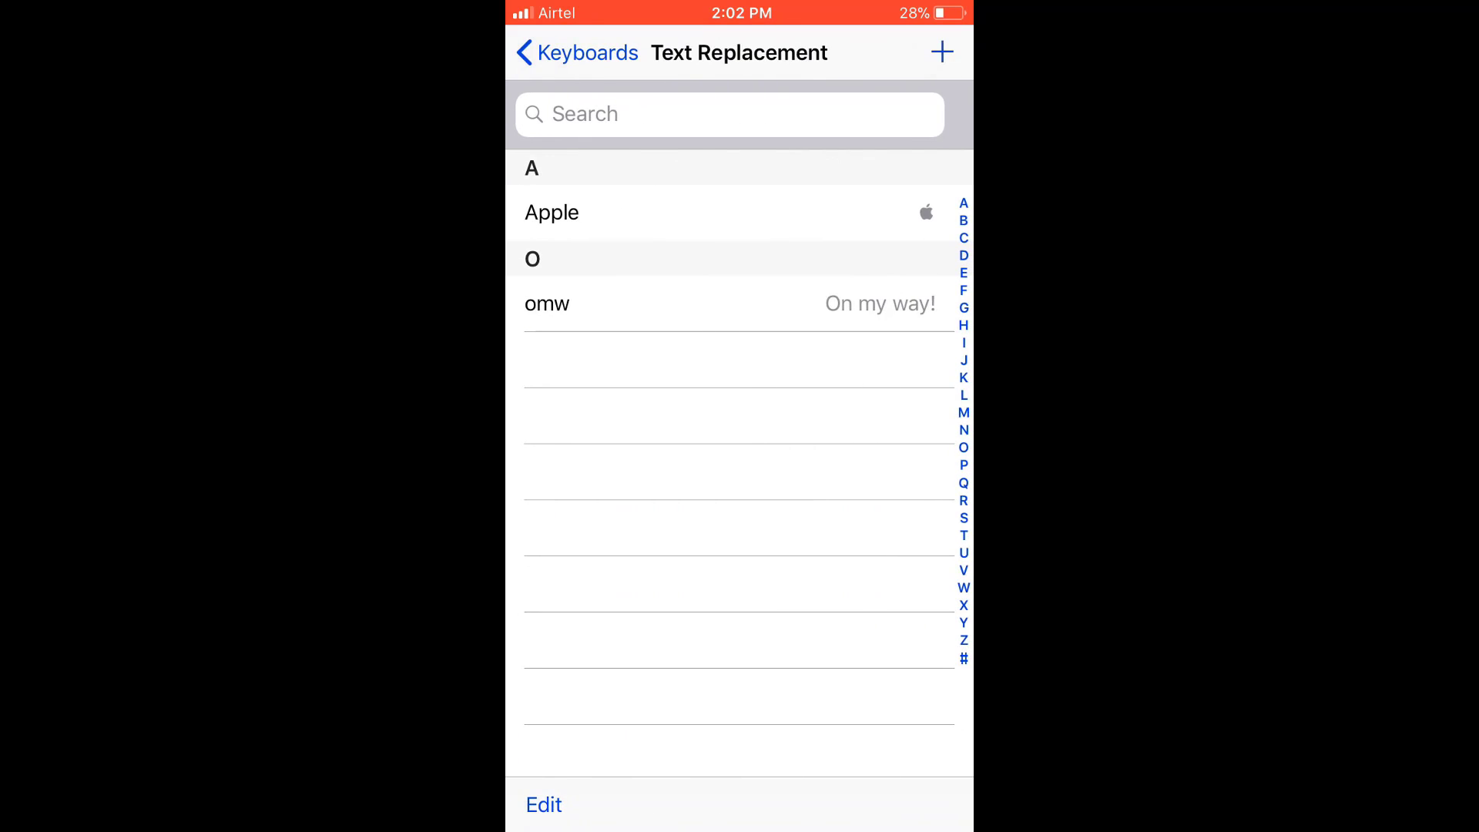
pyautogui.click(582, 506)
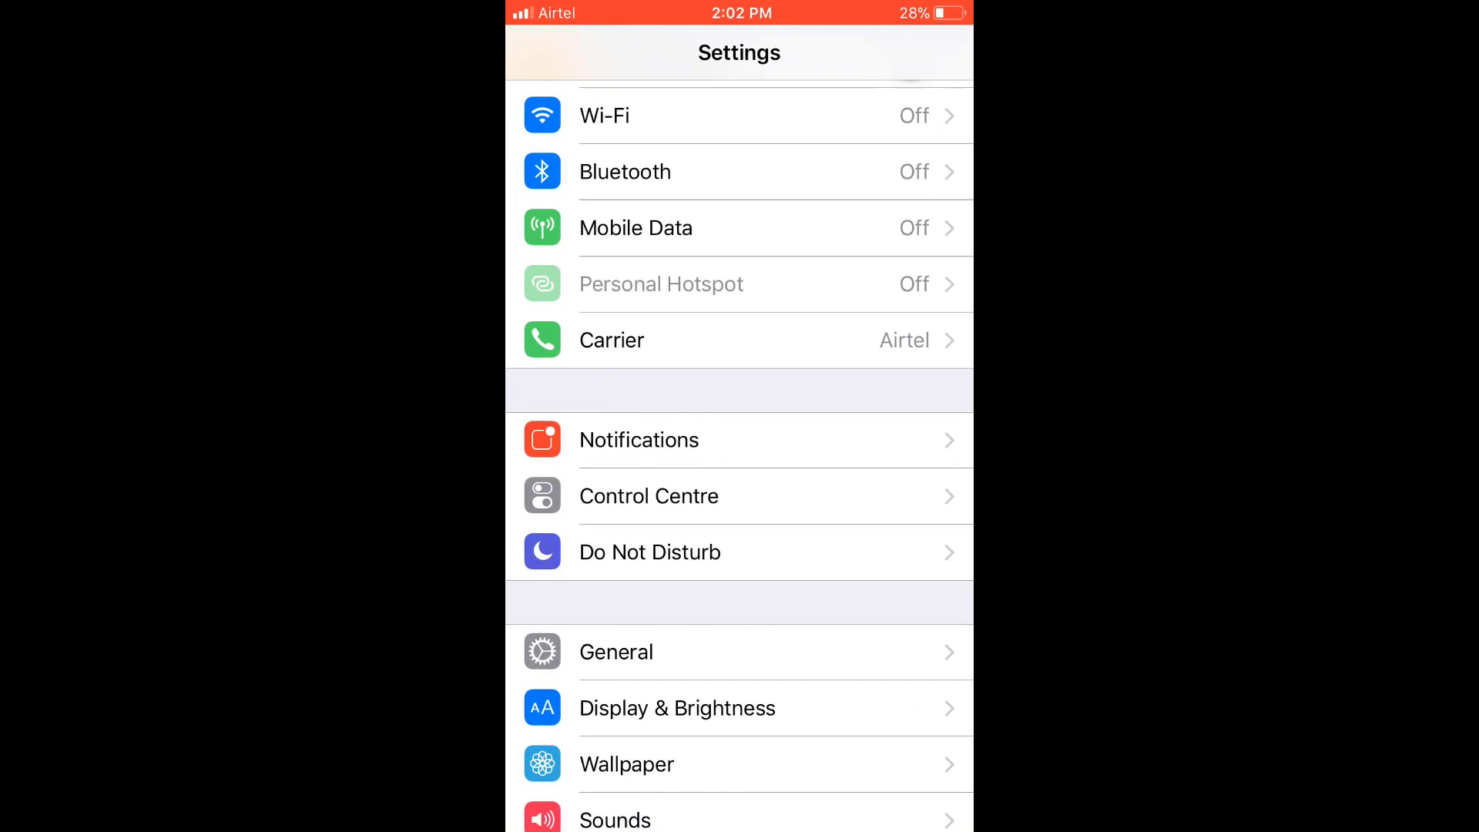
pyautogui.scroll(-2, 740, 462)
pyautogui.click(615, 553)
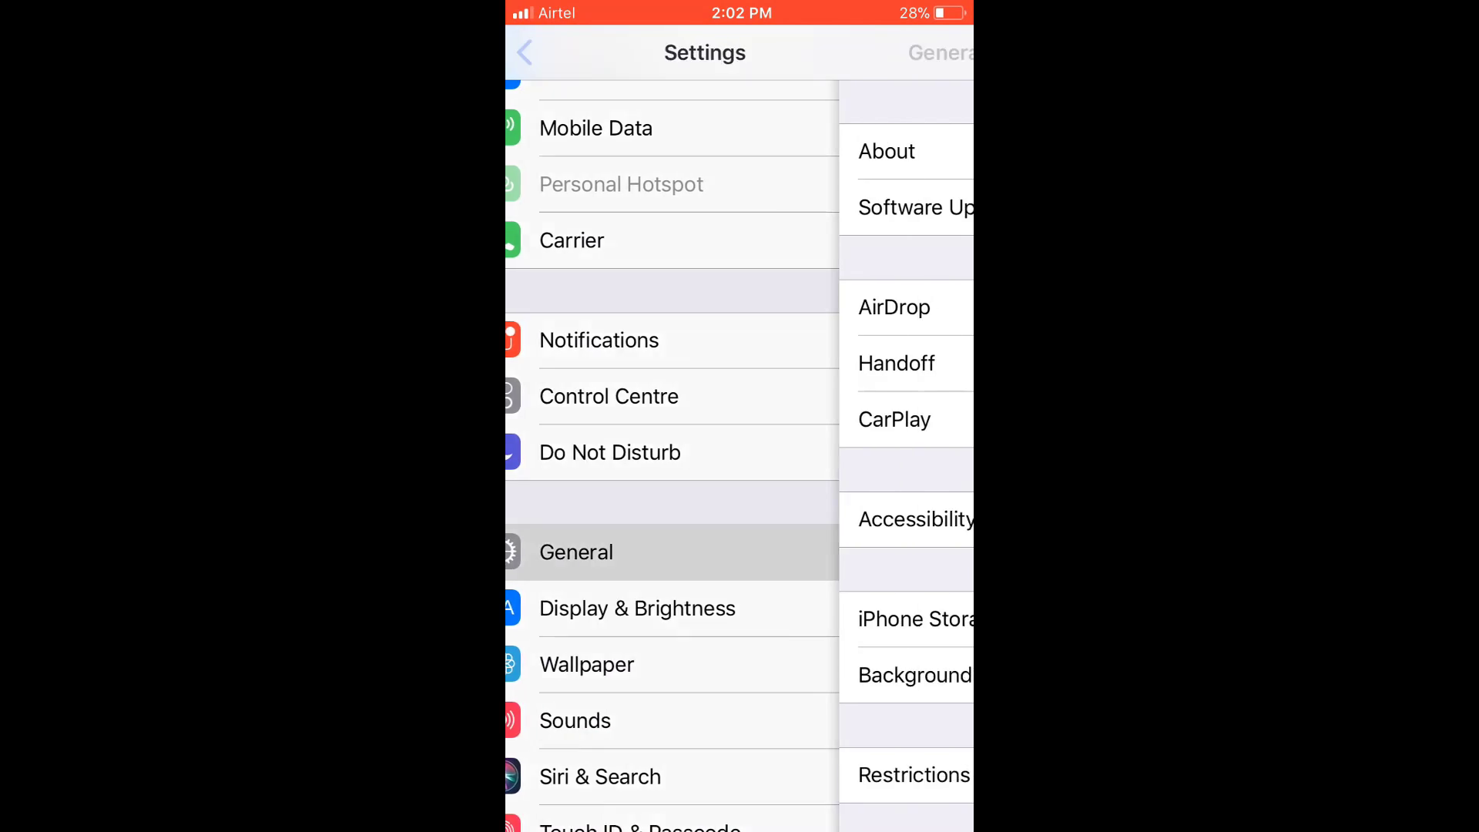
pyautogui.scroll(-4, 740, 463)
pyautogui.scroll(-3, 741, 462)
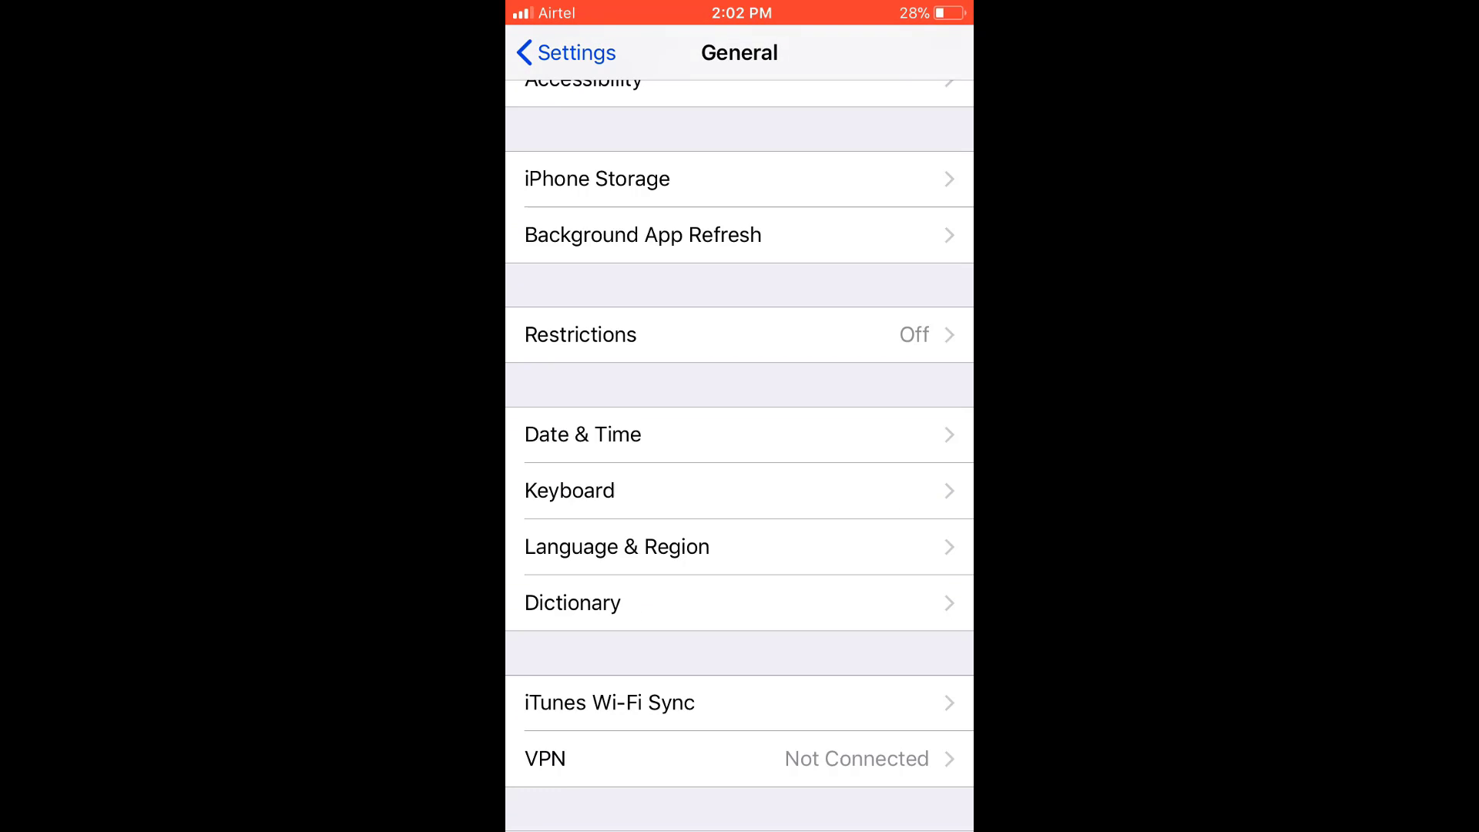
pyautogui.click(569, 490)
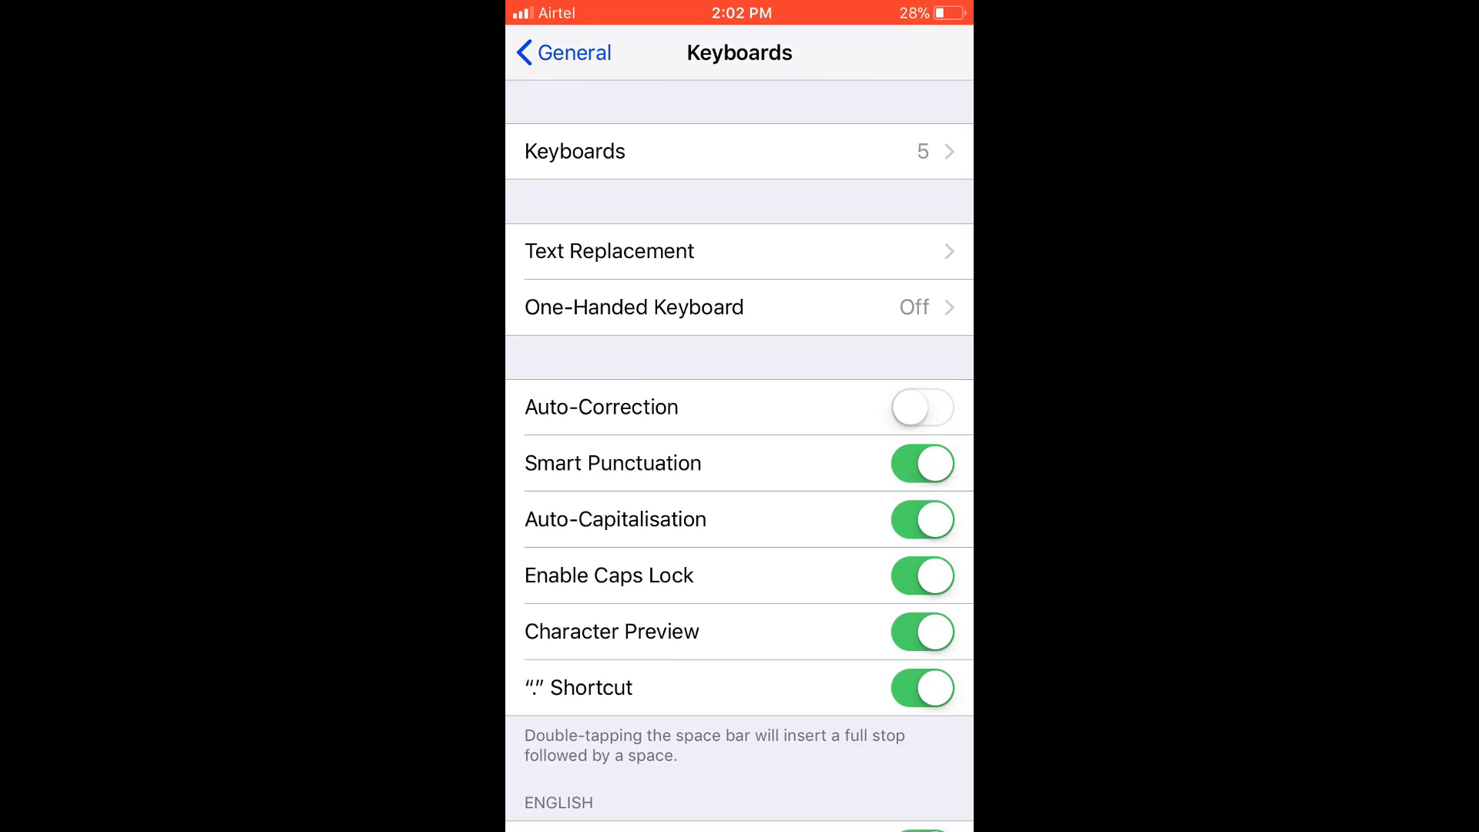
pyautogui.click(609, 251)
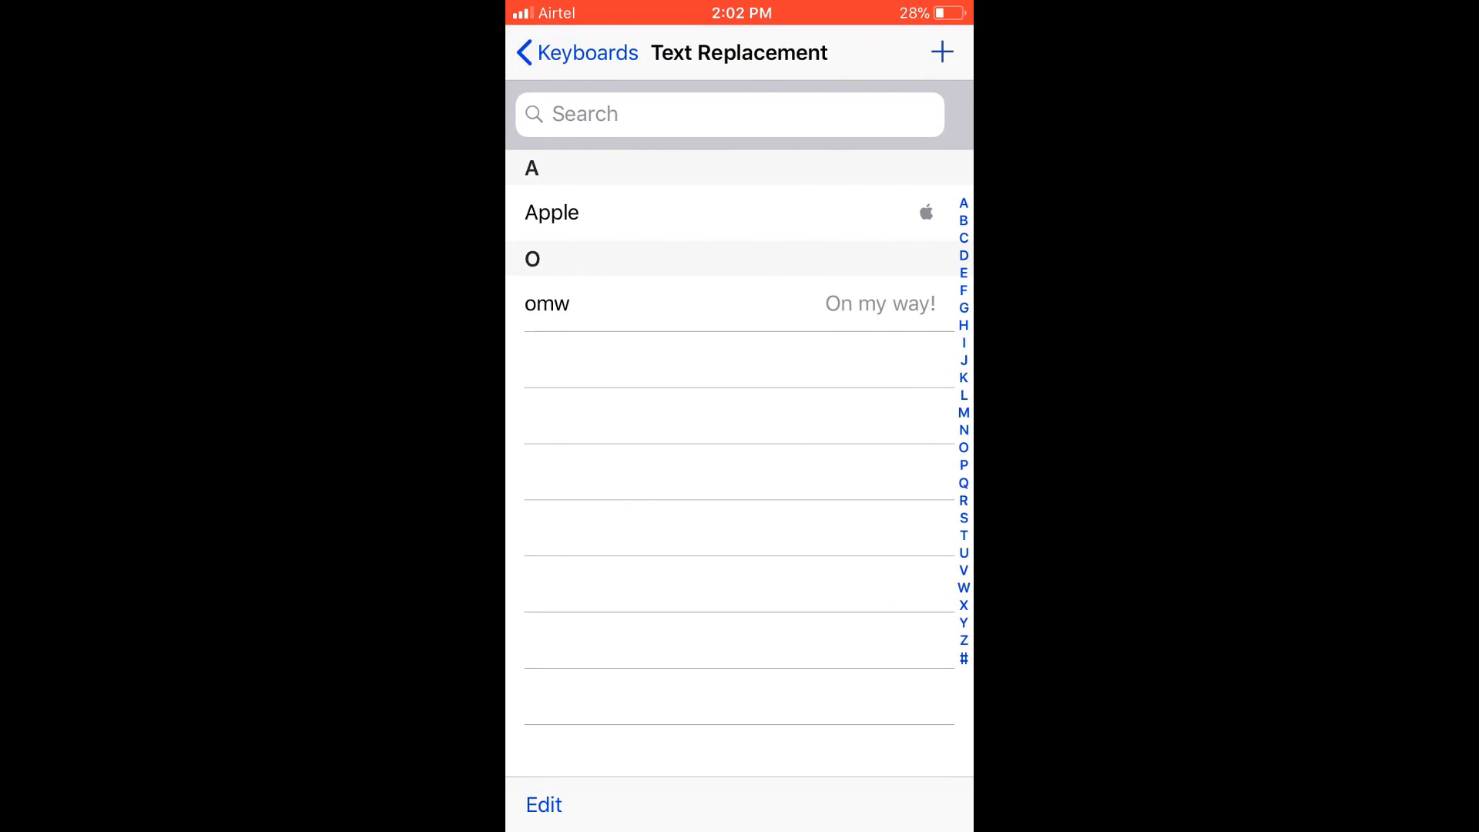
# View the details of the Apple text replacement shortcut.
pyautogui.click(550, 212)
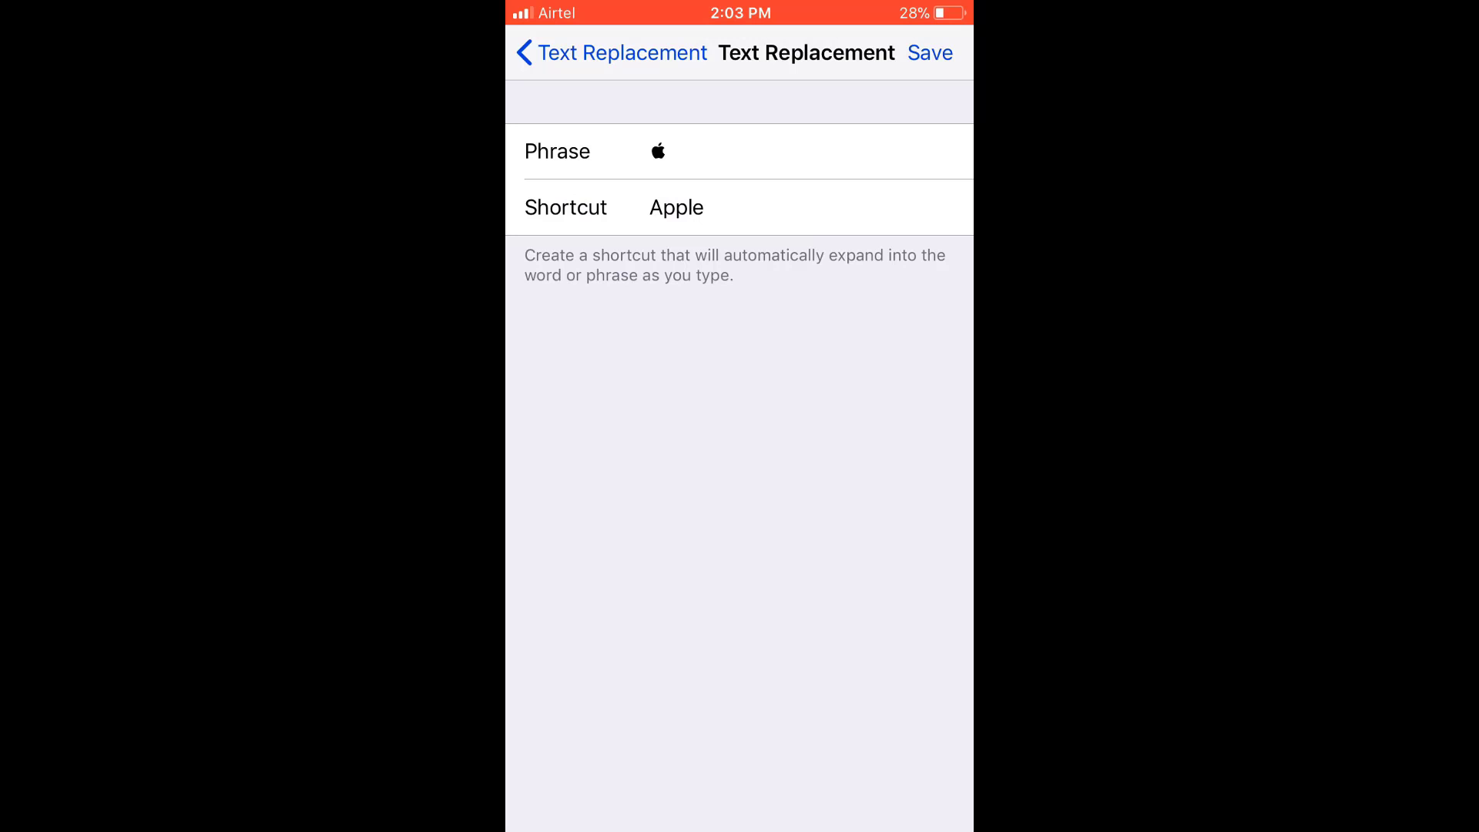
pyautogui.scroll(-2, 740, 185)
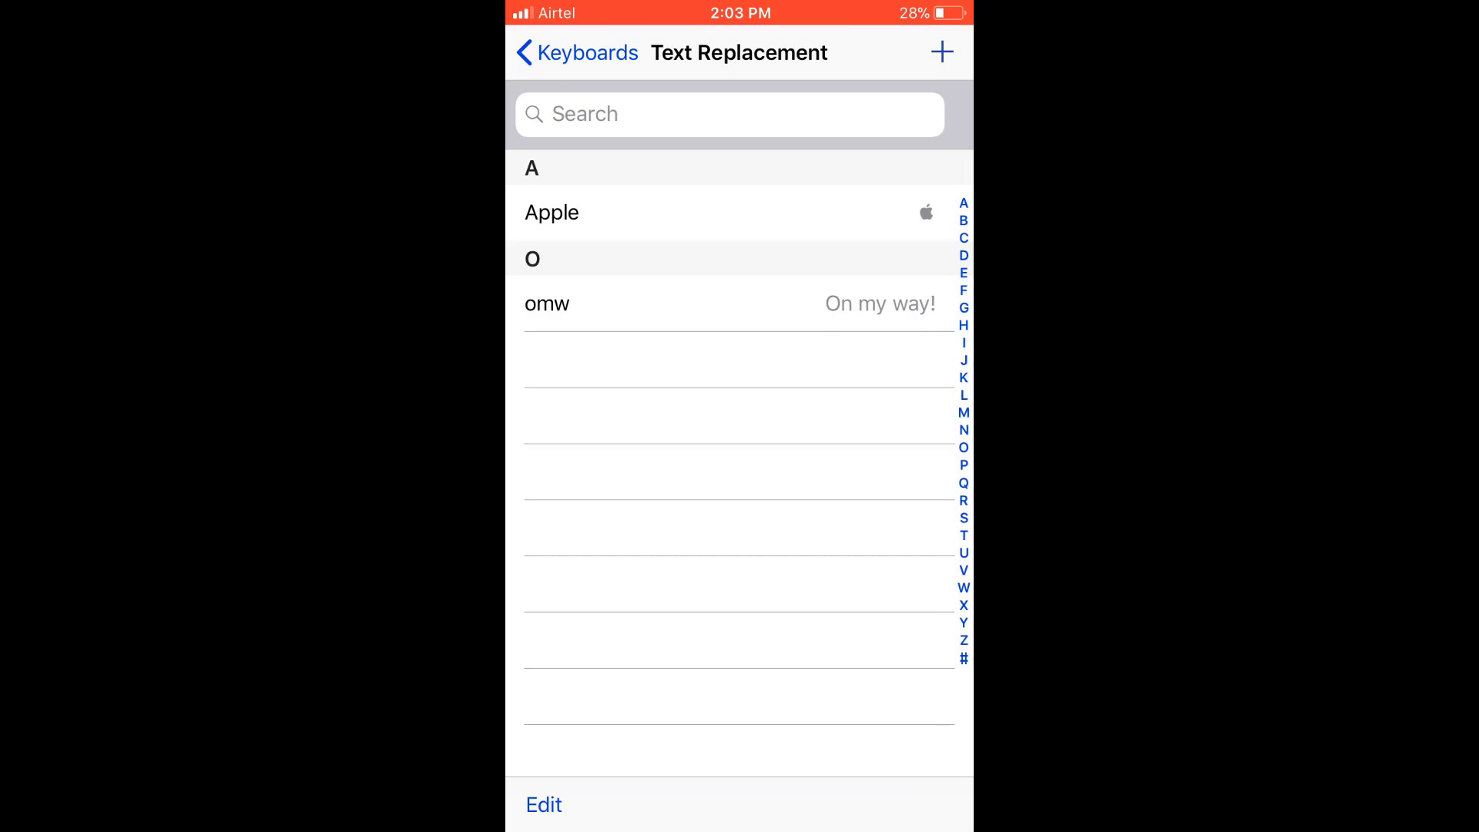
# Leave Settings for Snapseed's campfire photo and bring up the editing tools grid.
pyautogui.moveTo(878, 404); pyautogui.dragTo(601, 405)
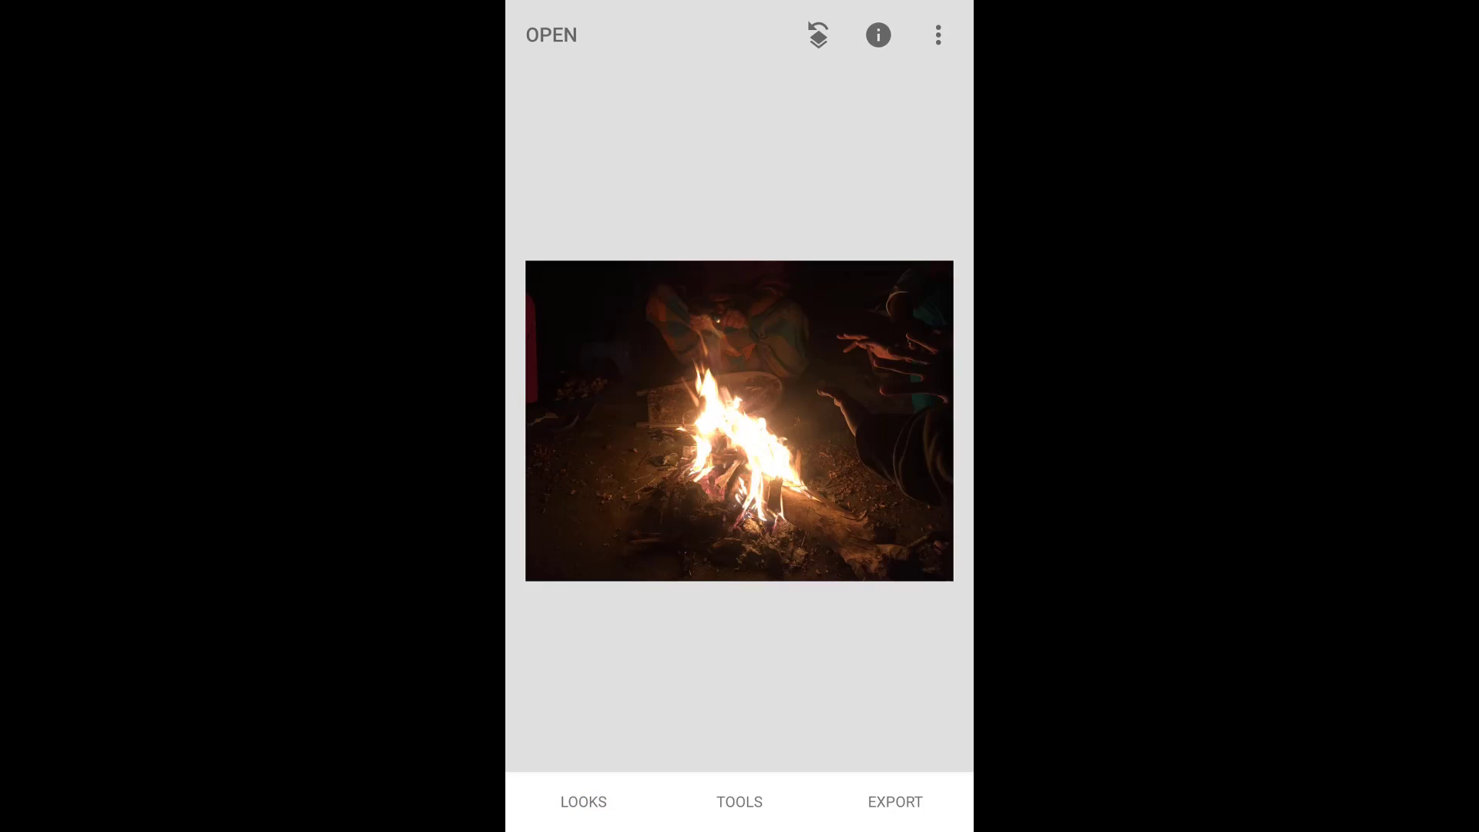
pyautogui.click(739, 801)
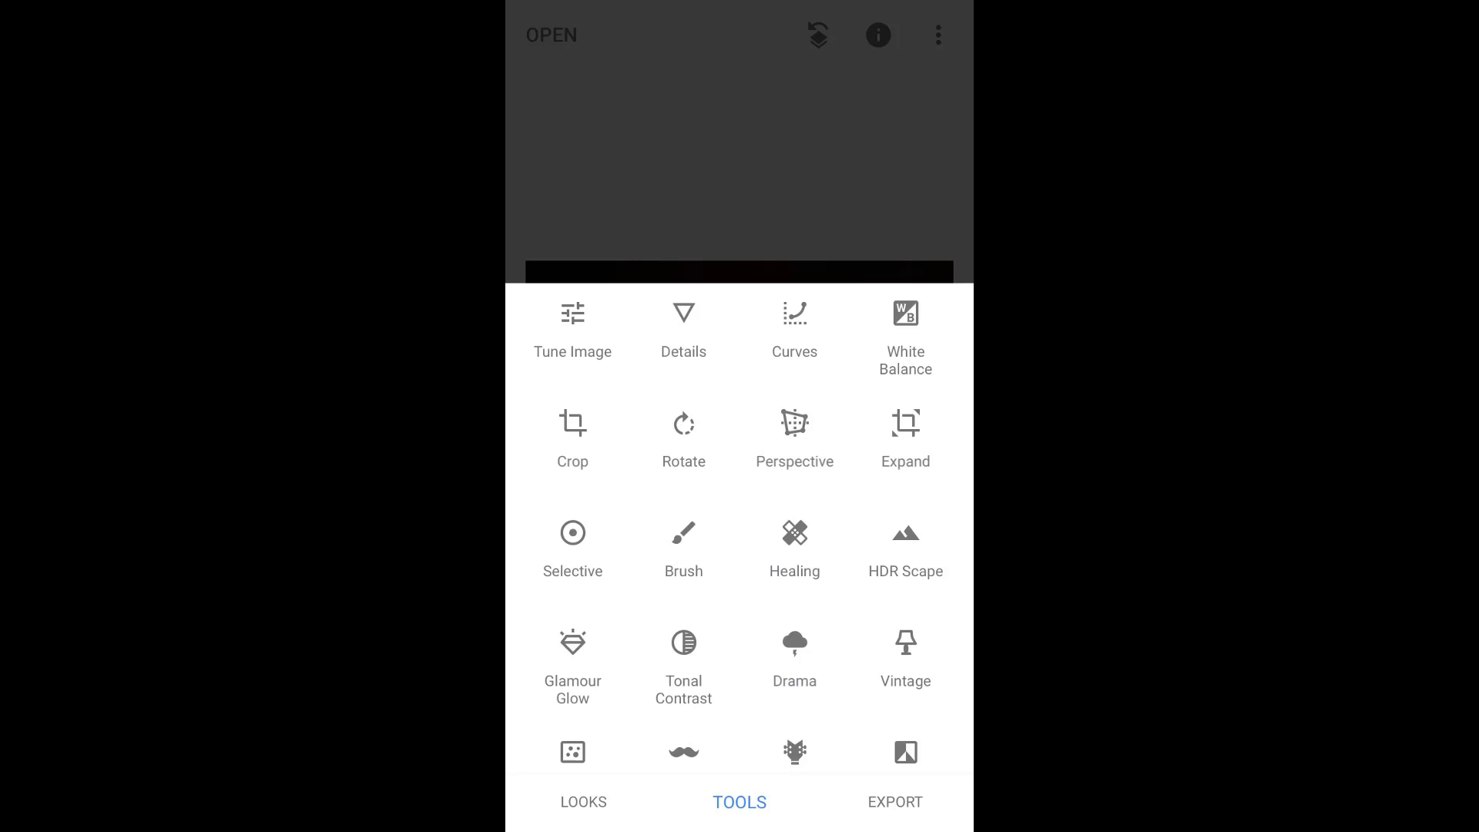
pyautogui.scroll(-5, 740, 525)
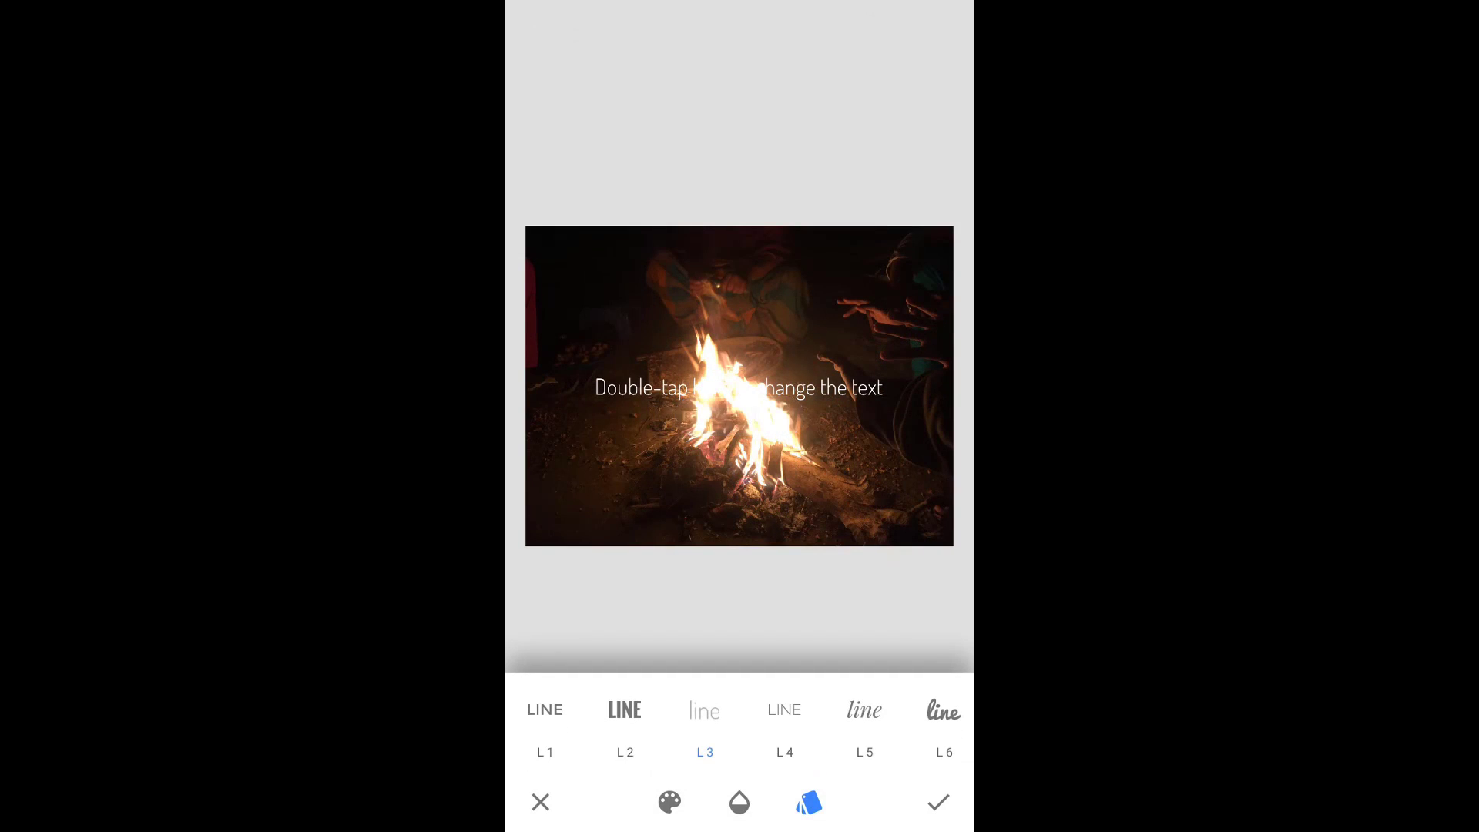
# Replace the placeholder caption with the Apple logo and confirm it.
pyautogui.doubleClick(741, 386)
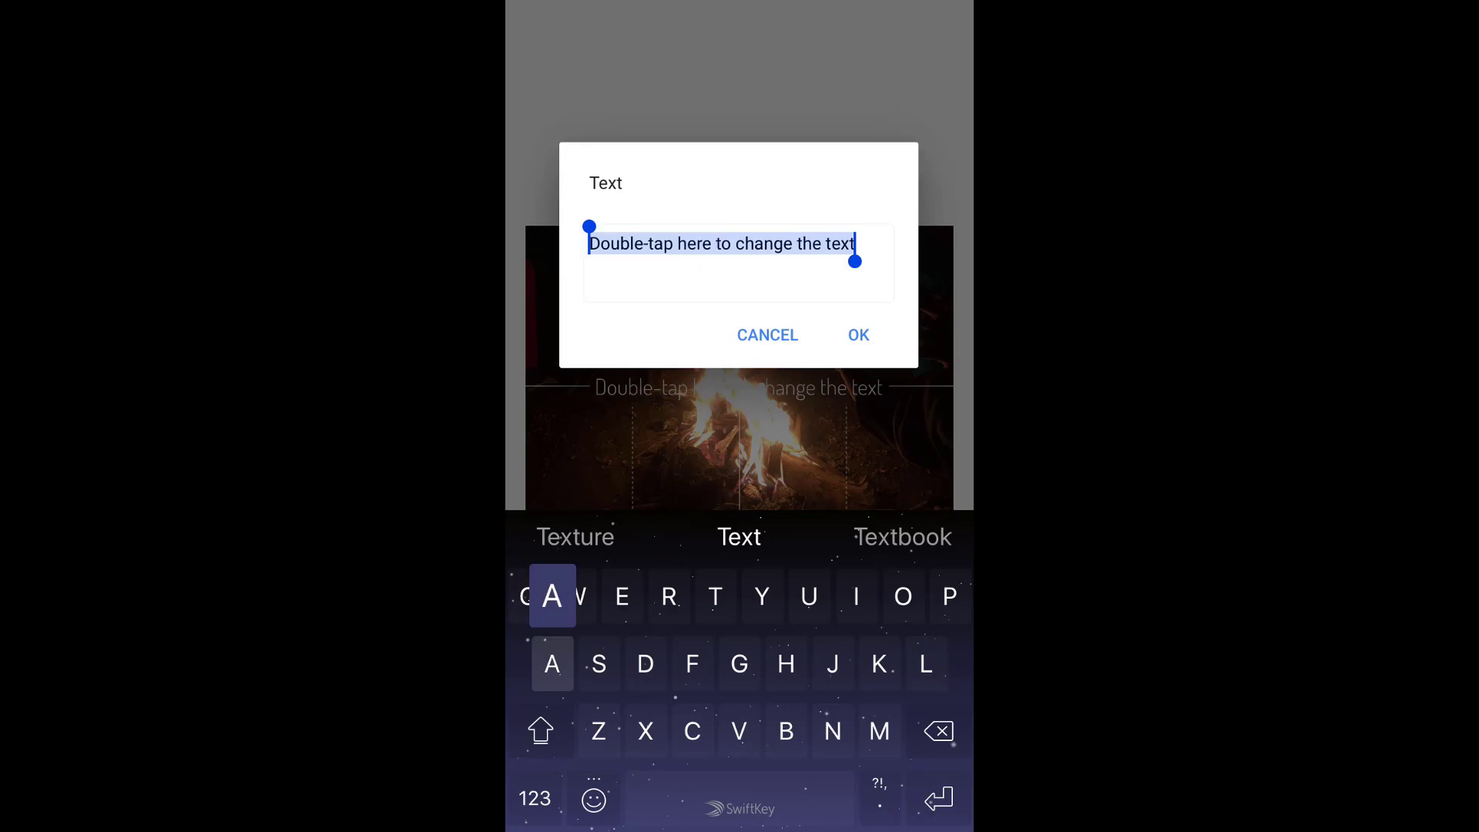
pyautogui.write('Appl')
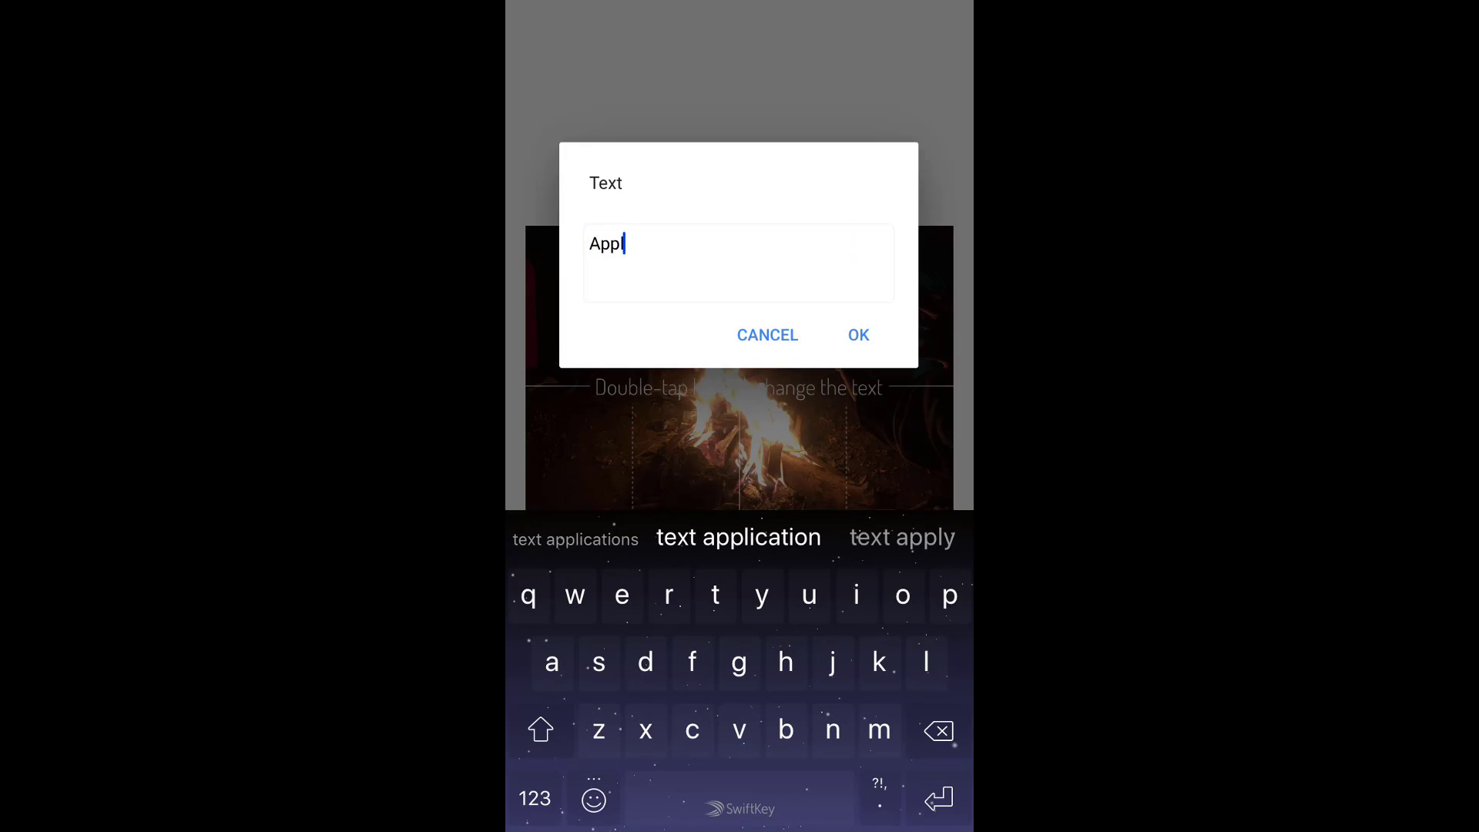
pyautogui.write('e')
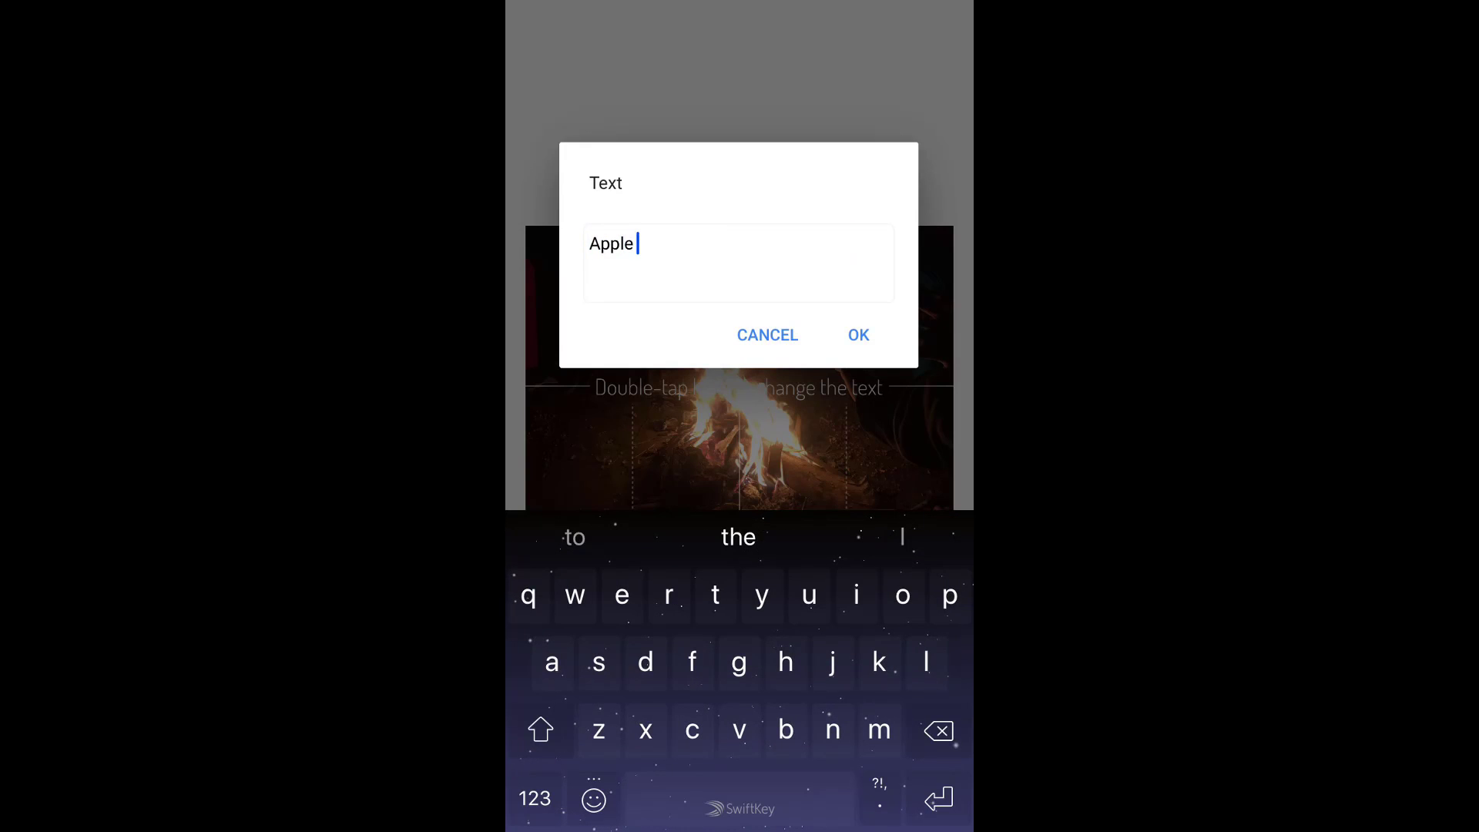
pyautogui.write(' please')
pyautogui.press('BackSpace')
pyautogui.press('BackSpace')
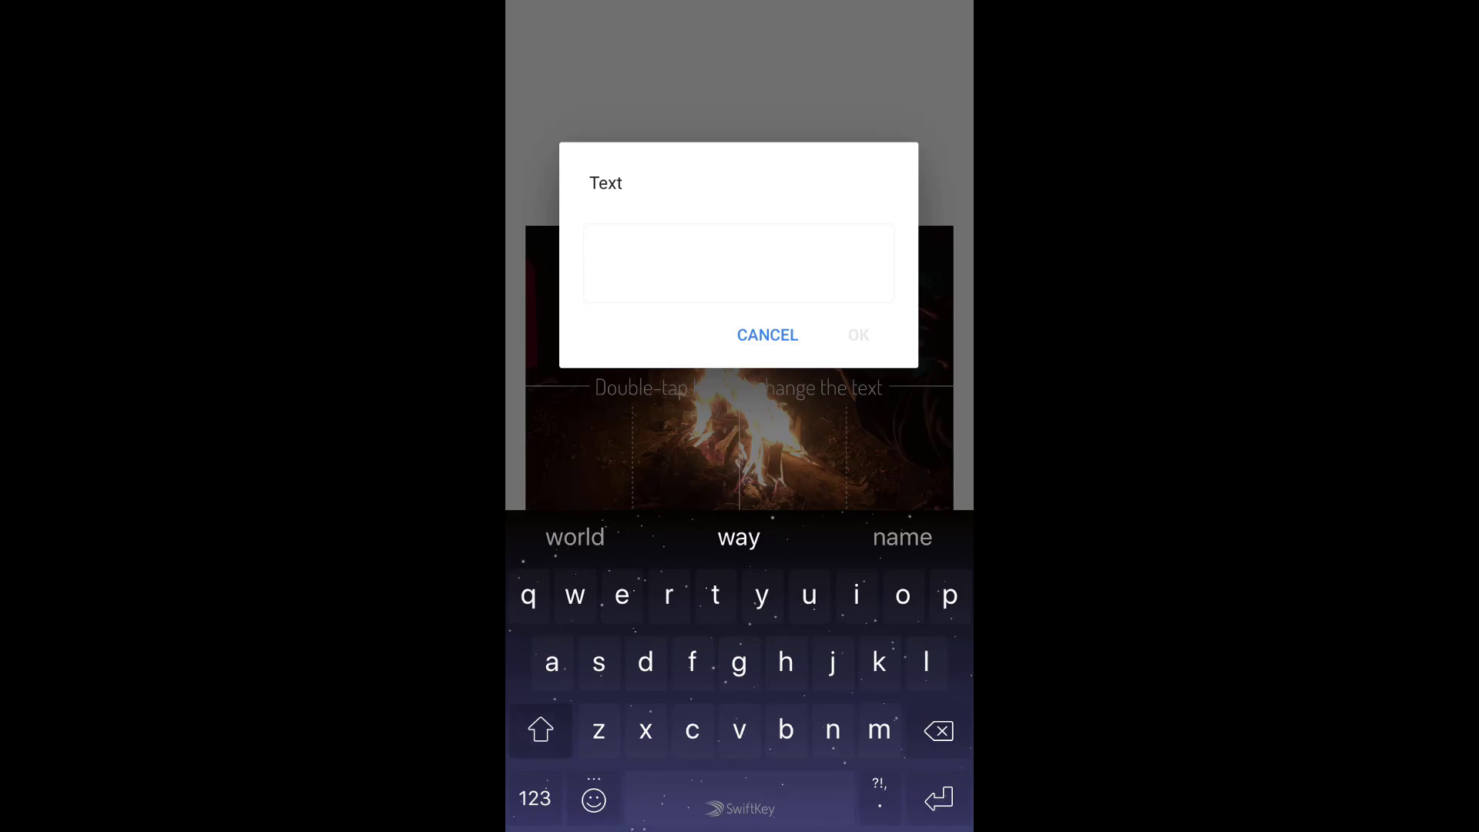
pyautogui.write('Appl')
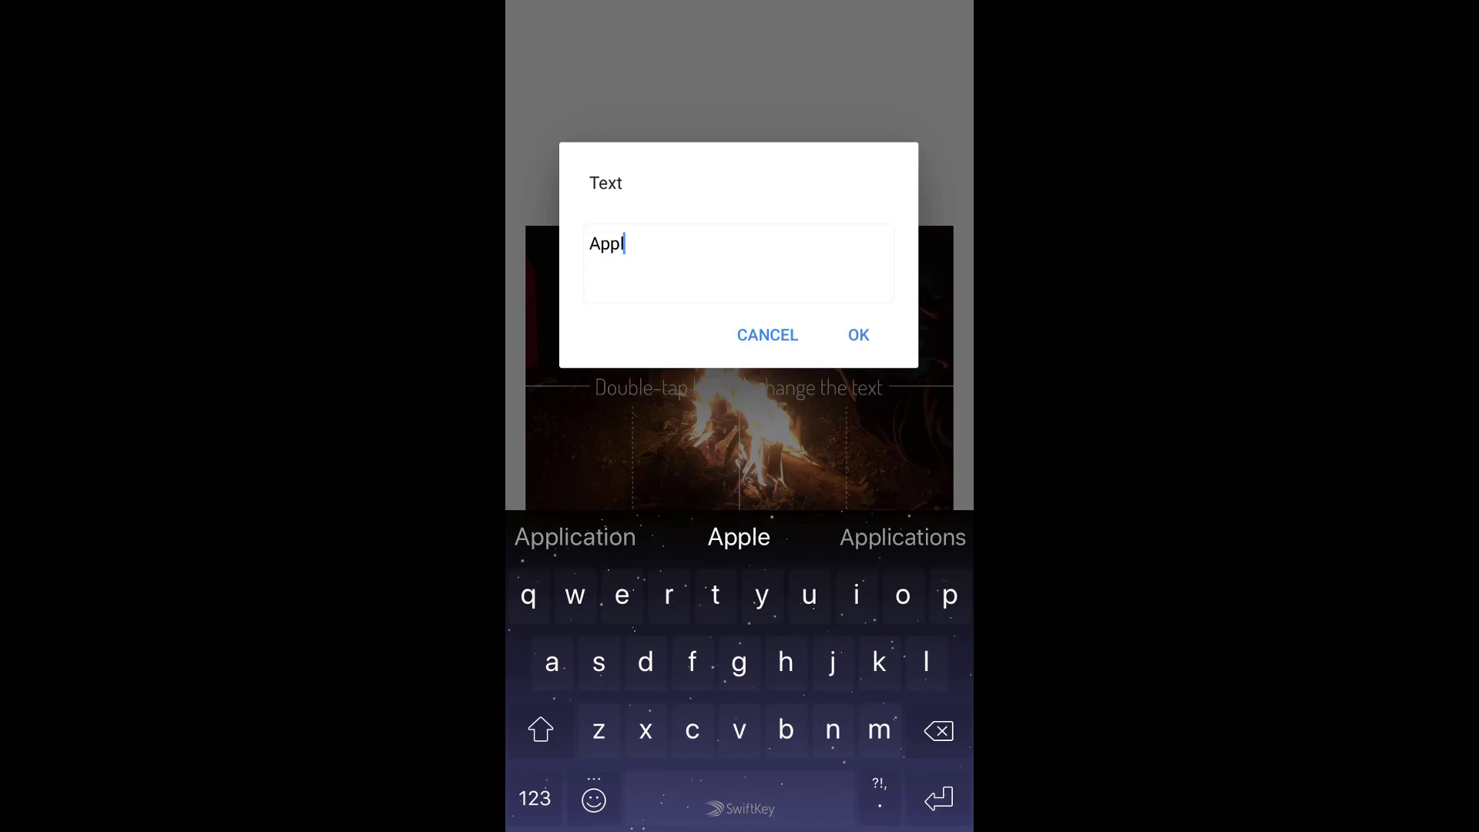
pyautogui.write('e')
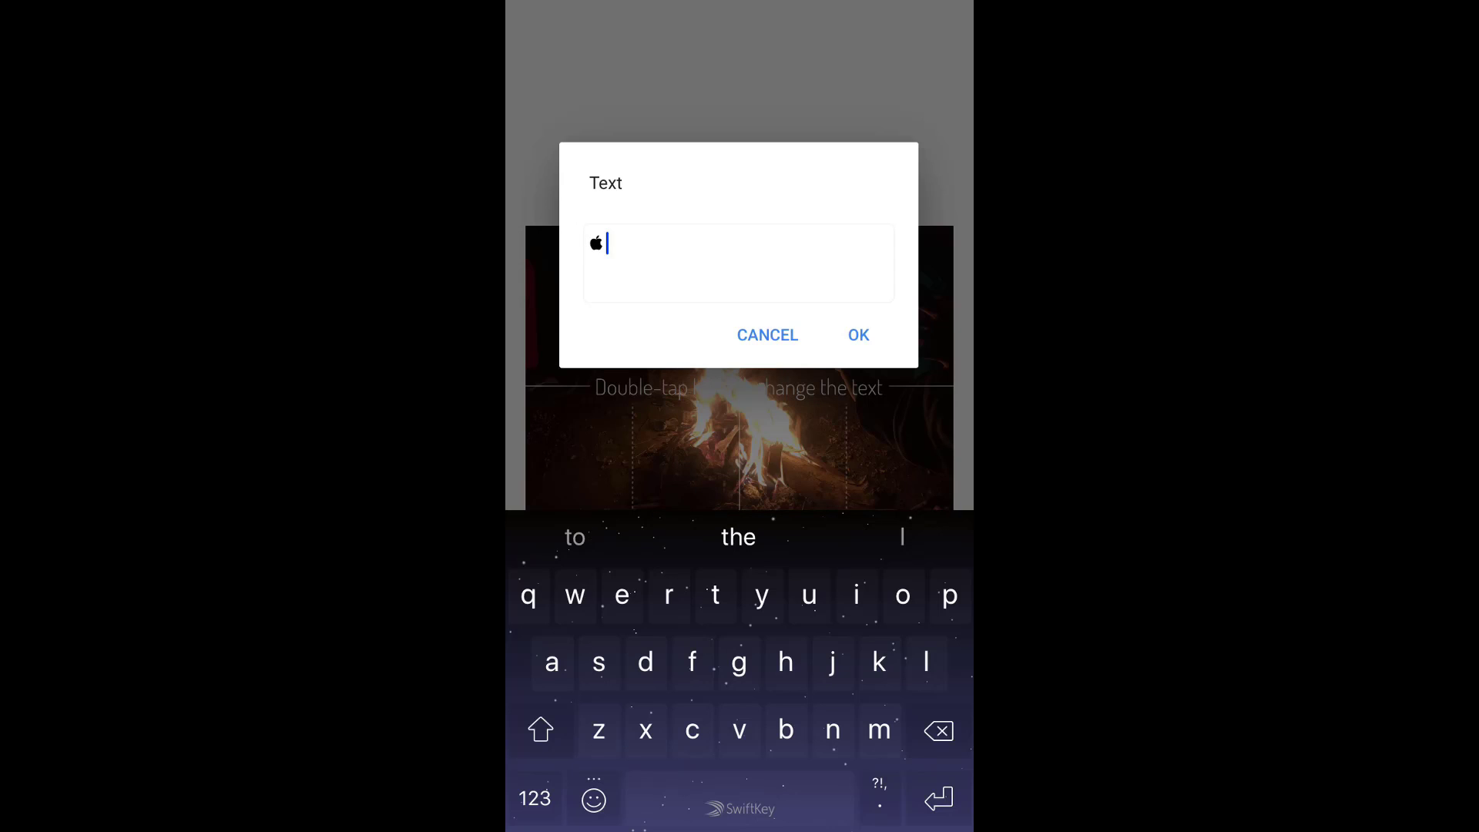
pyautogui.click(859, 334)
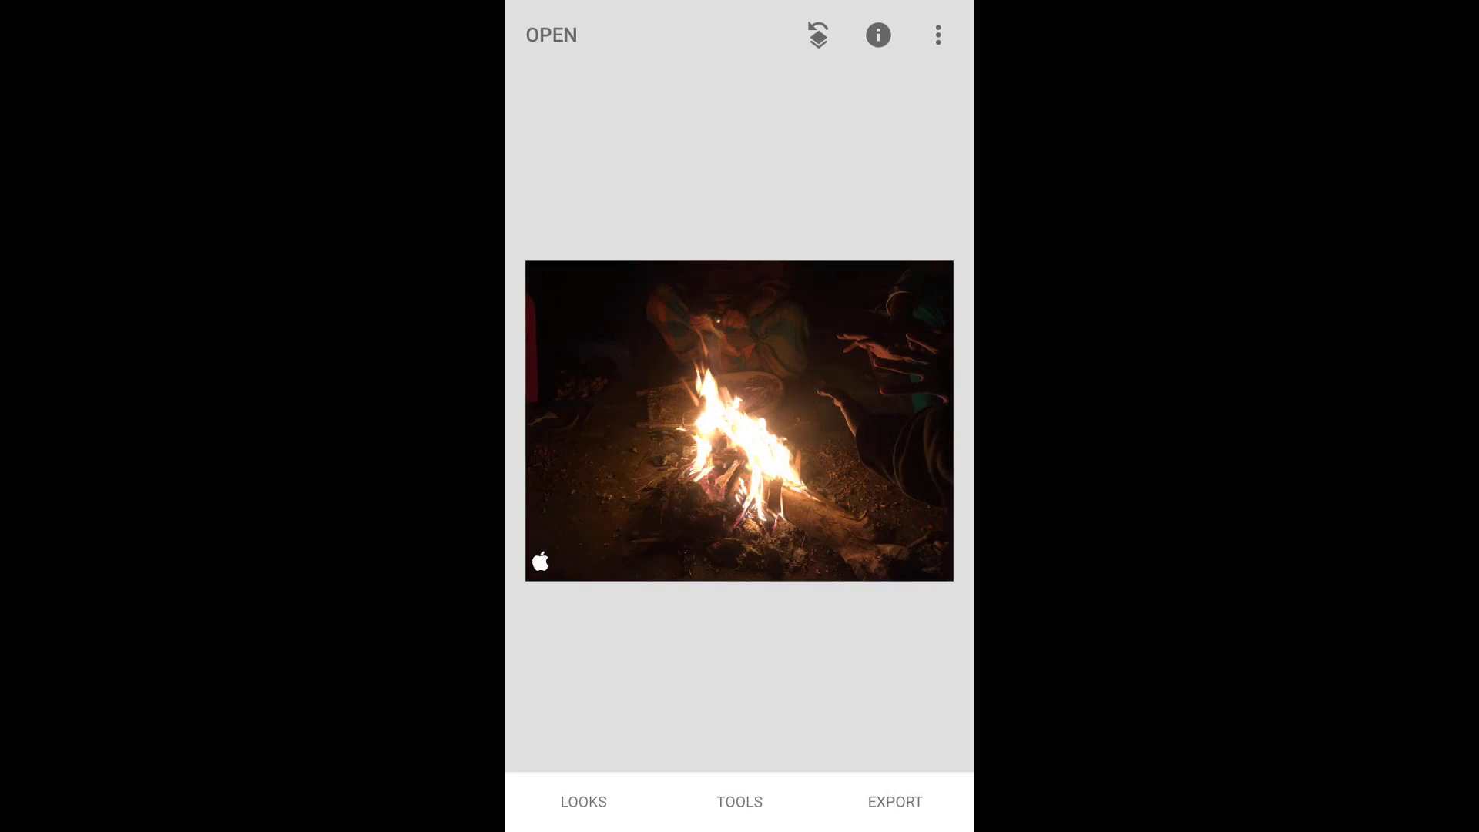
# Add a second Text element and open its placeholder for editing.
pyautogui.click(738, 801)
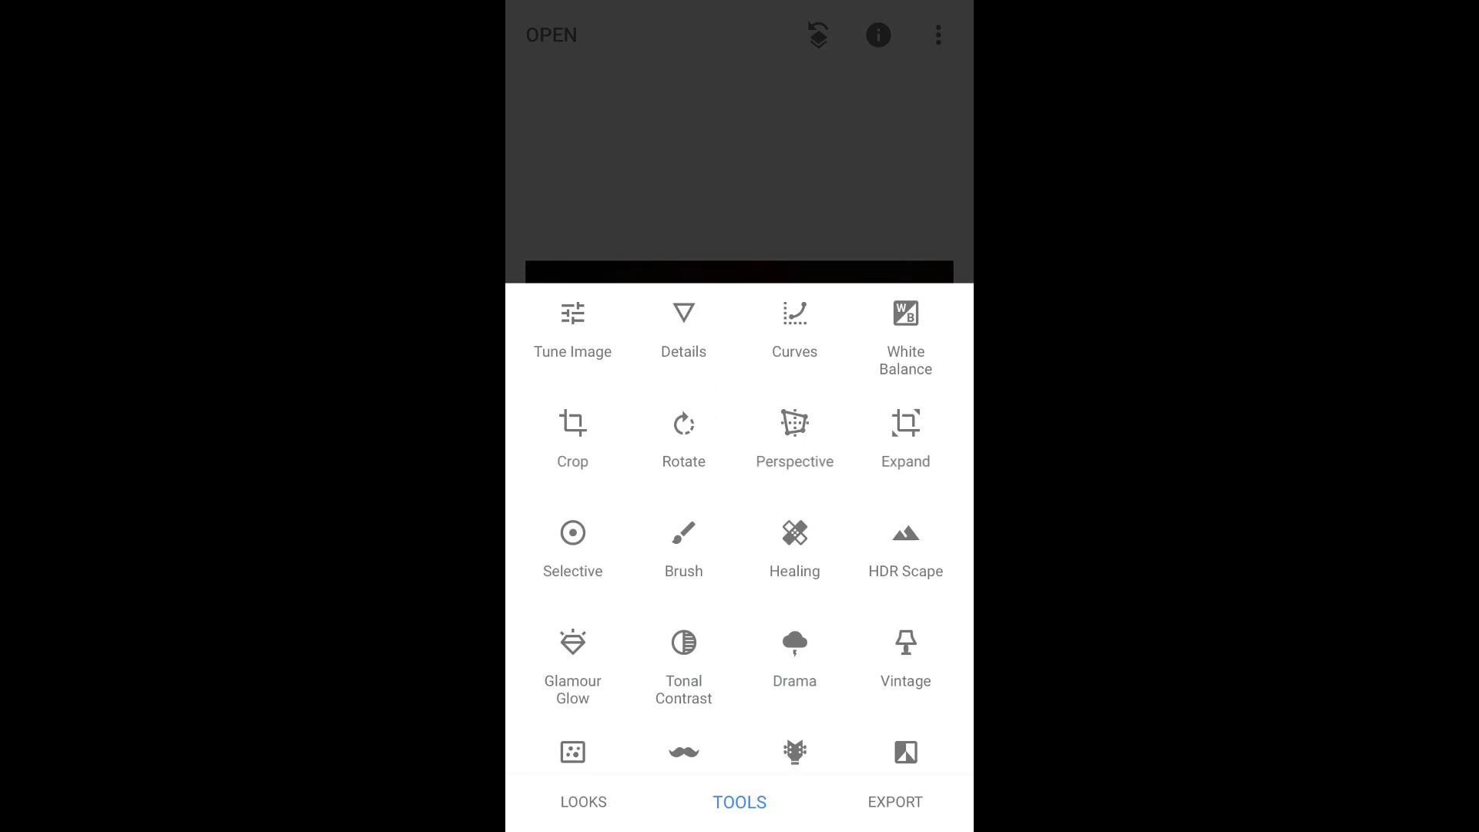
pyautogui.scroll(-5, 739, 532)
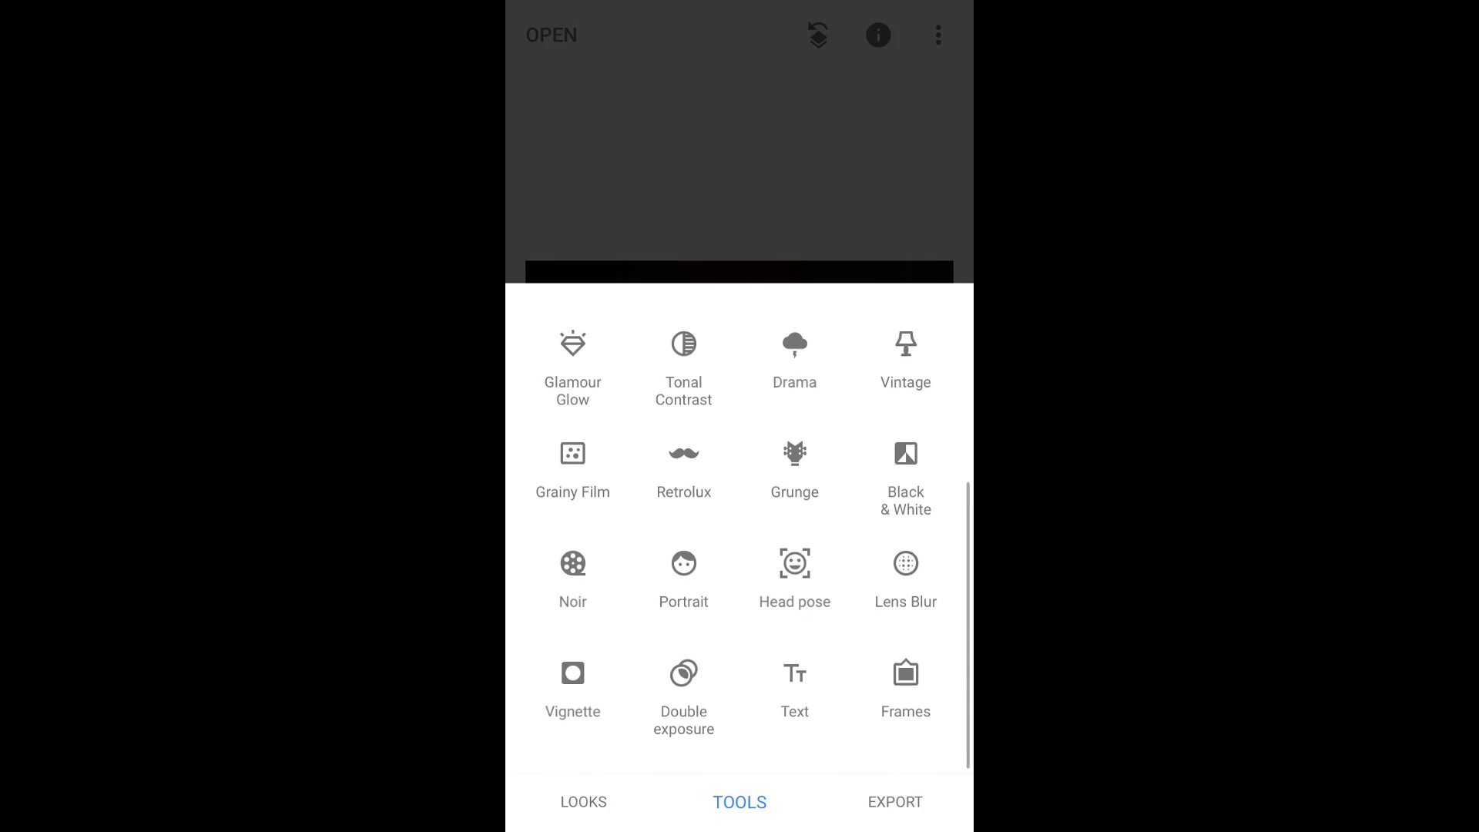
pyautogui.click(794, 693)
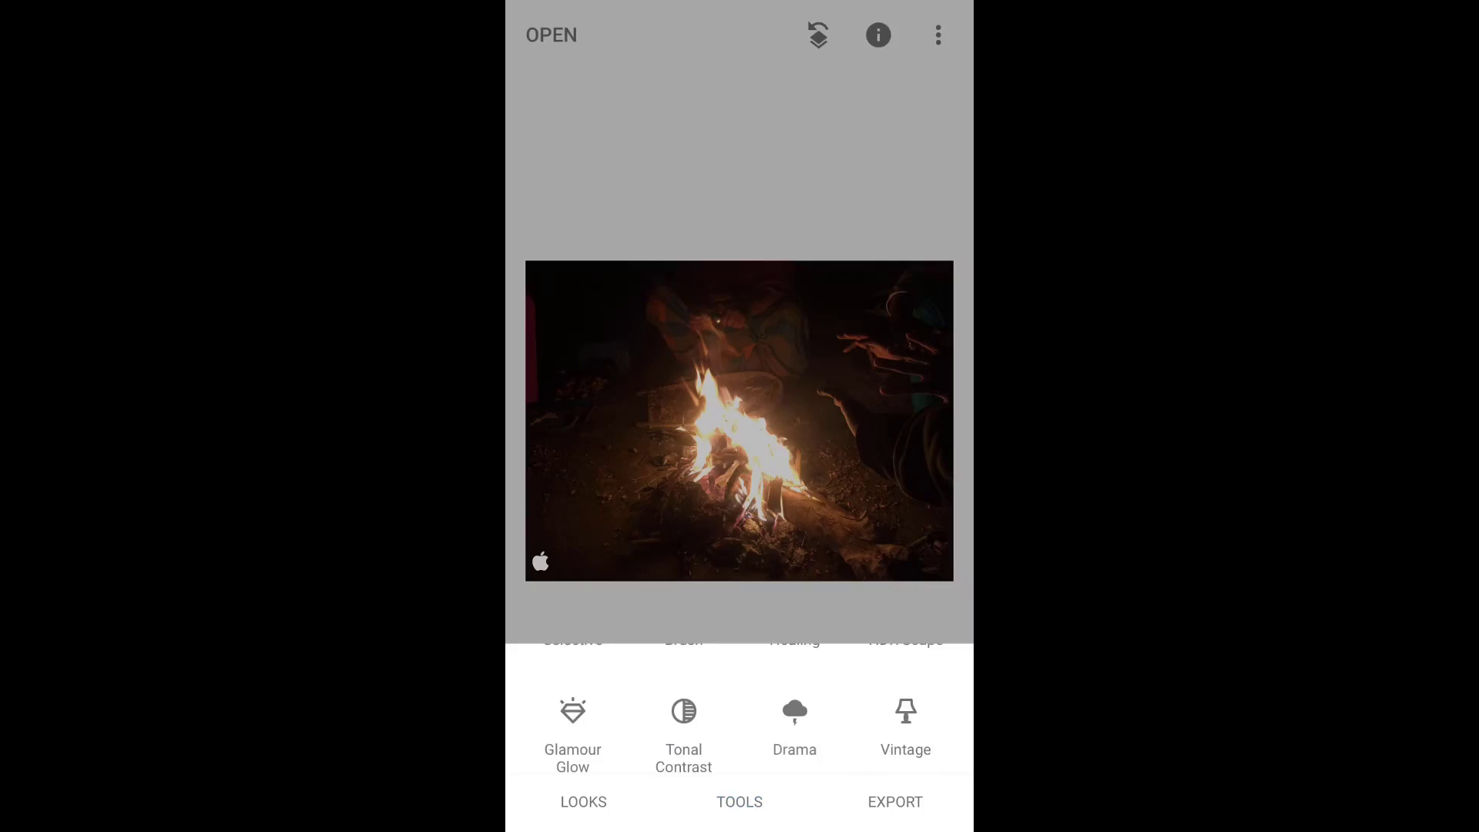
pyautogui.doubleClick(739, 393)
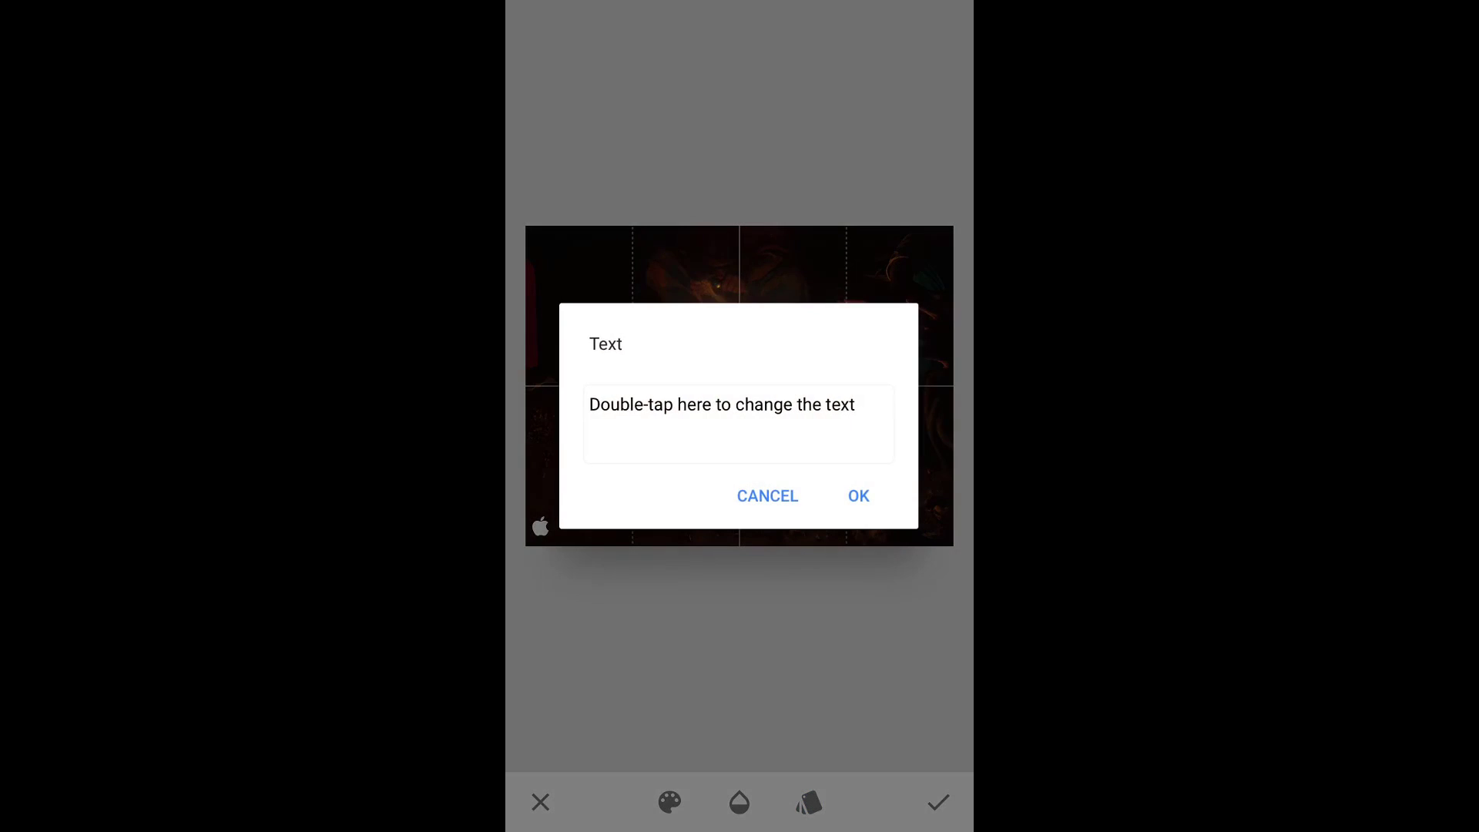
# Replace the placeholder with 'iphone', erasing mistyped characters.
pyautogui.press('BackSpace')
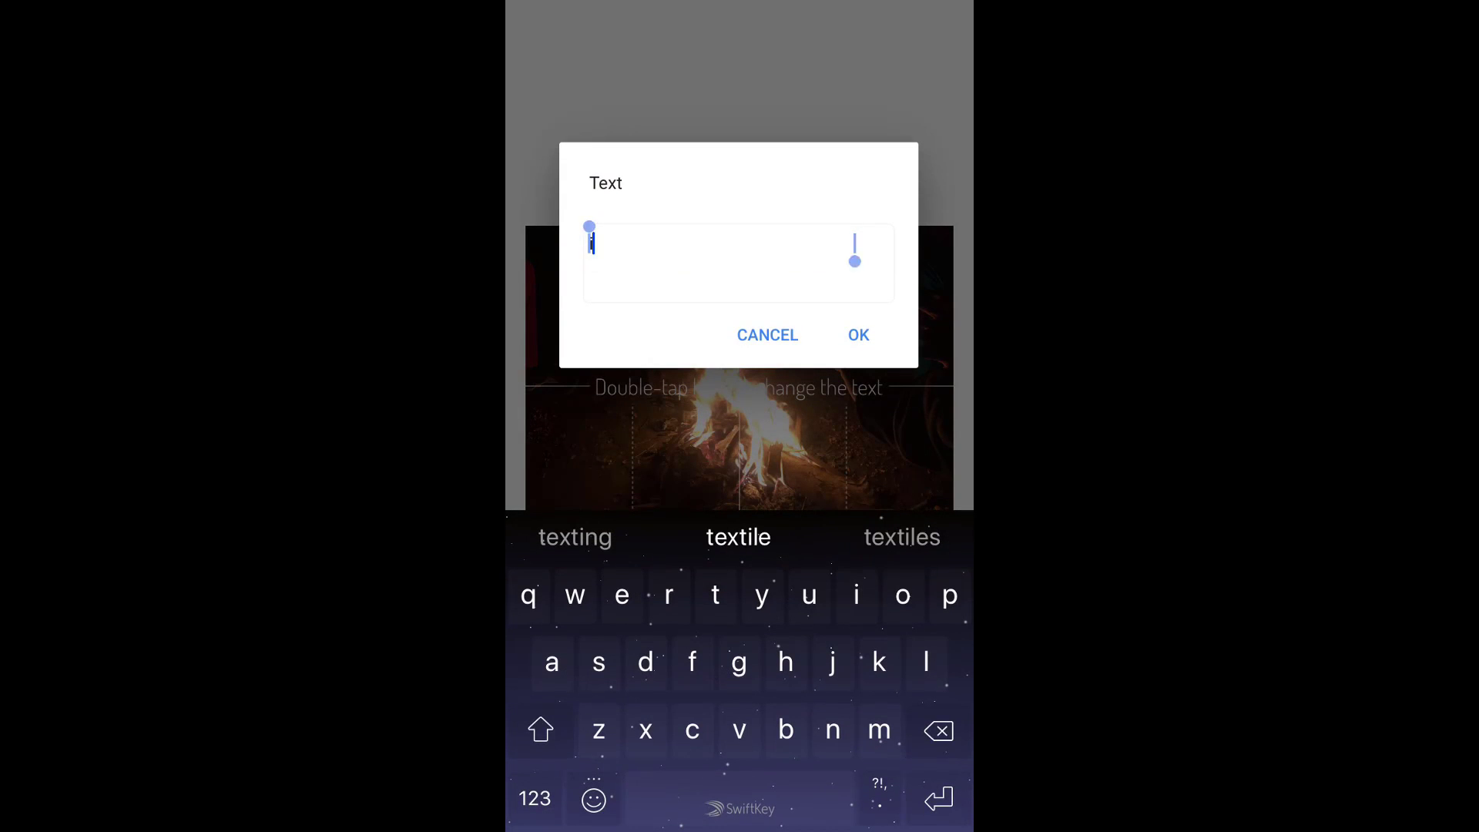
pyautogui.write('ipho')
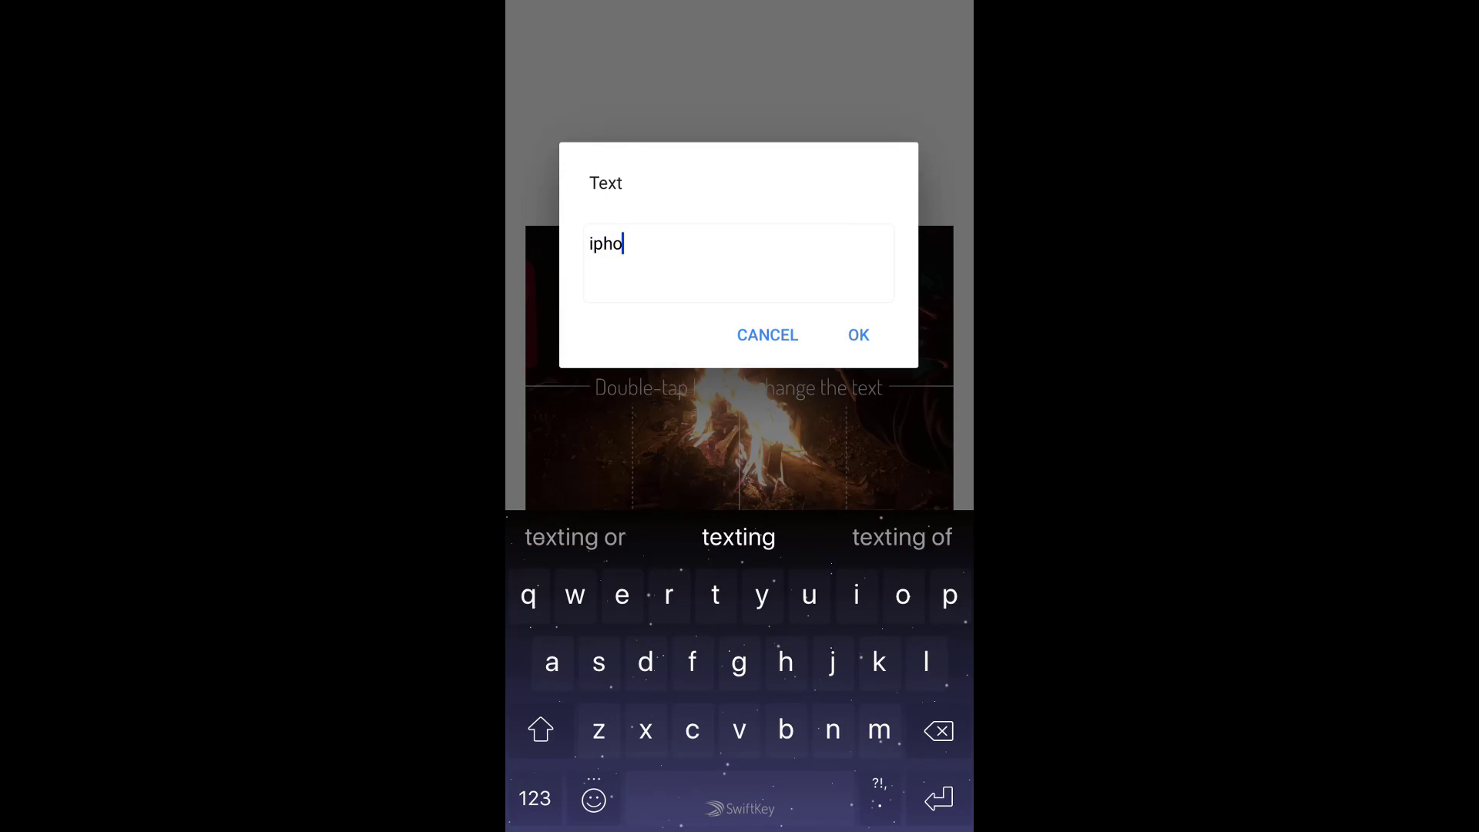
pyautogui.write('ne')
pyautogui.press('BackSpace')
pyautogui.press('BackSpace')
pyautogui.press('BackSpace')
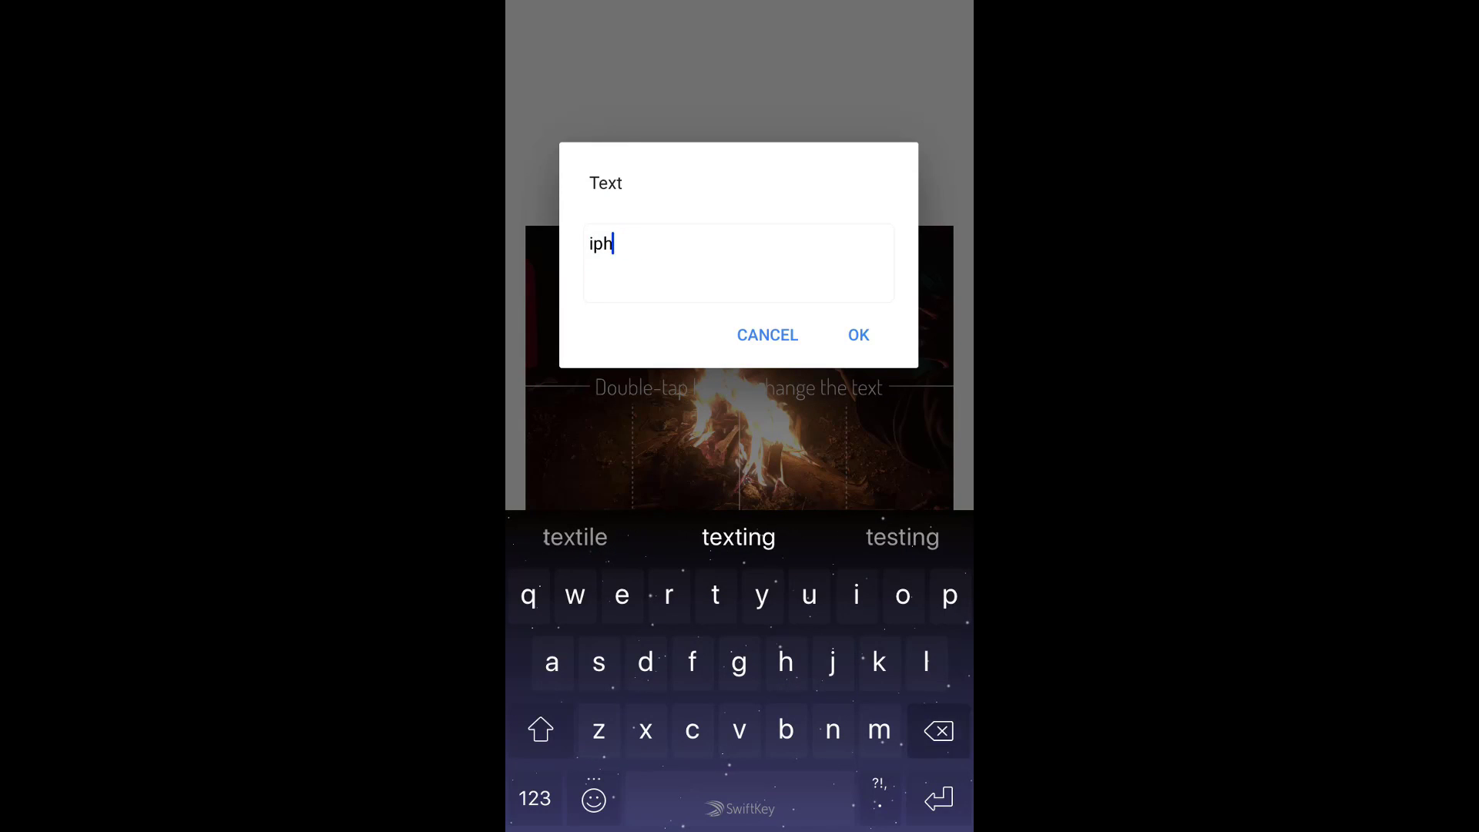
pyautogui.press('BackSpace')
pyautogui.press('BackSpace')
pyautogui.press('BackSpace')
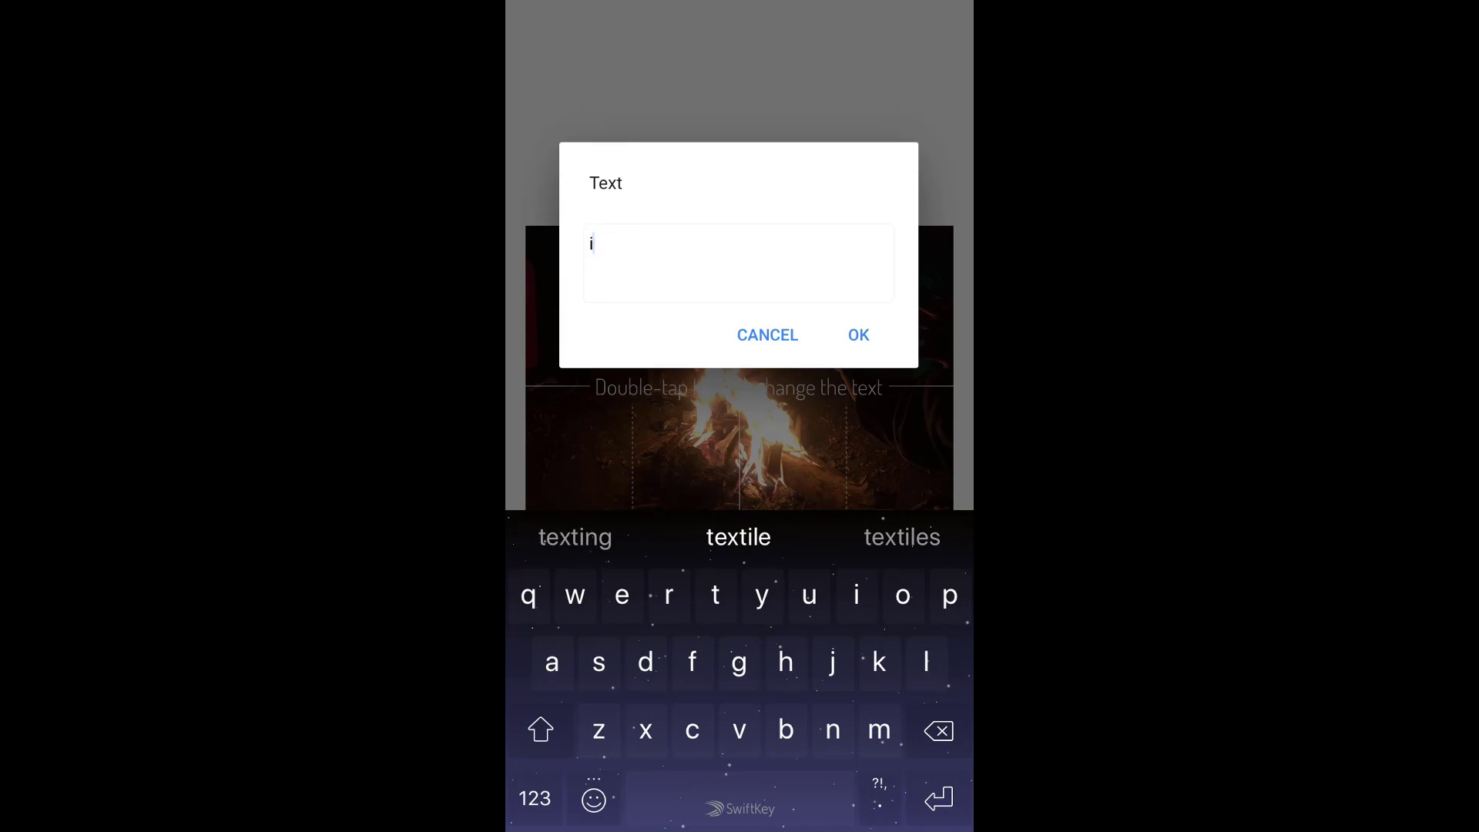
pyautogui.write('6')
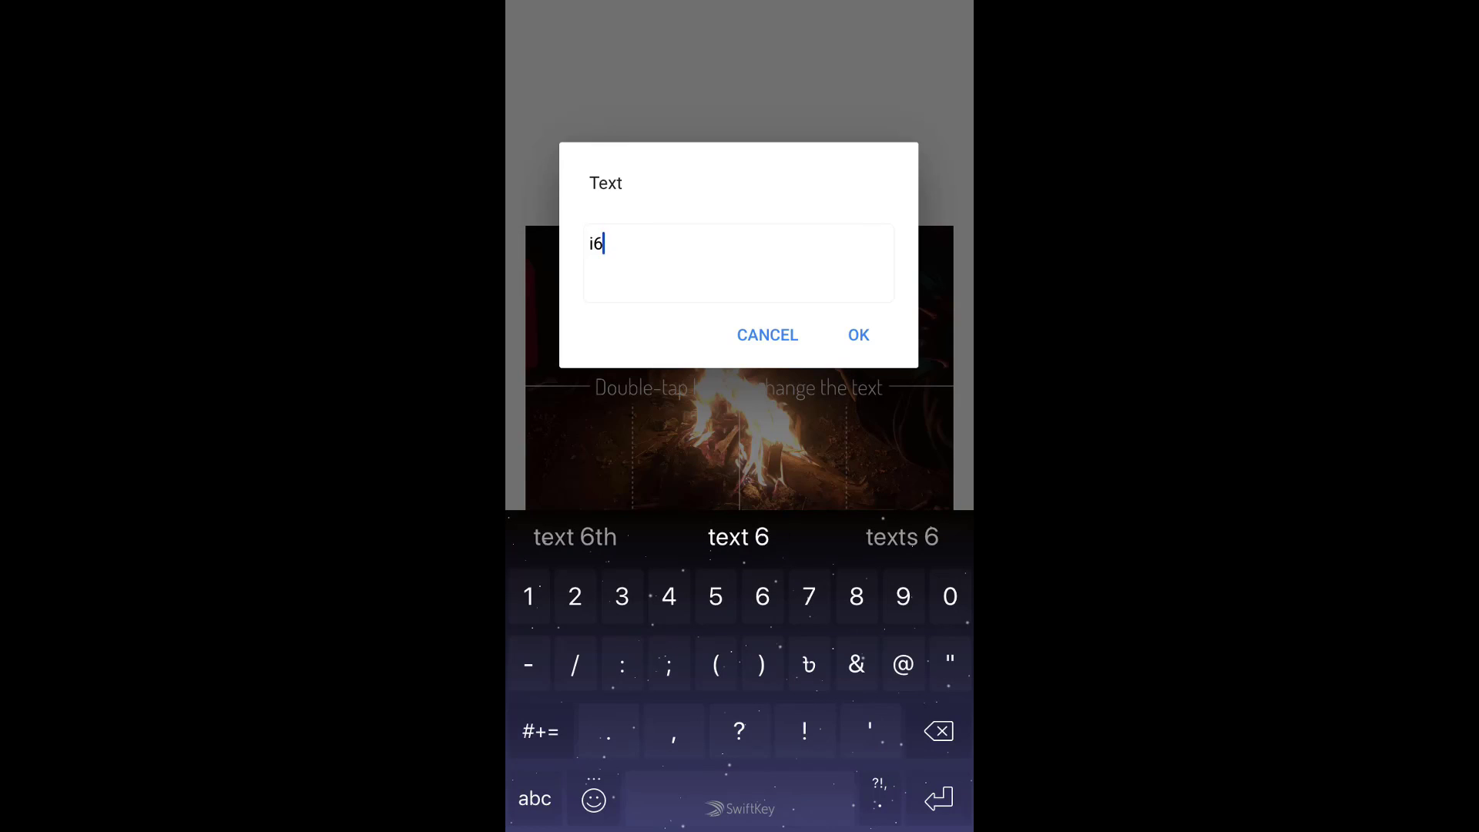
pyautogui.click(534, 798)
pyautogui.write('s')
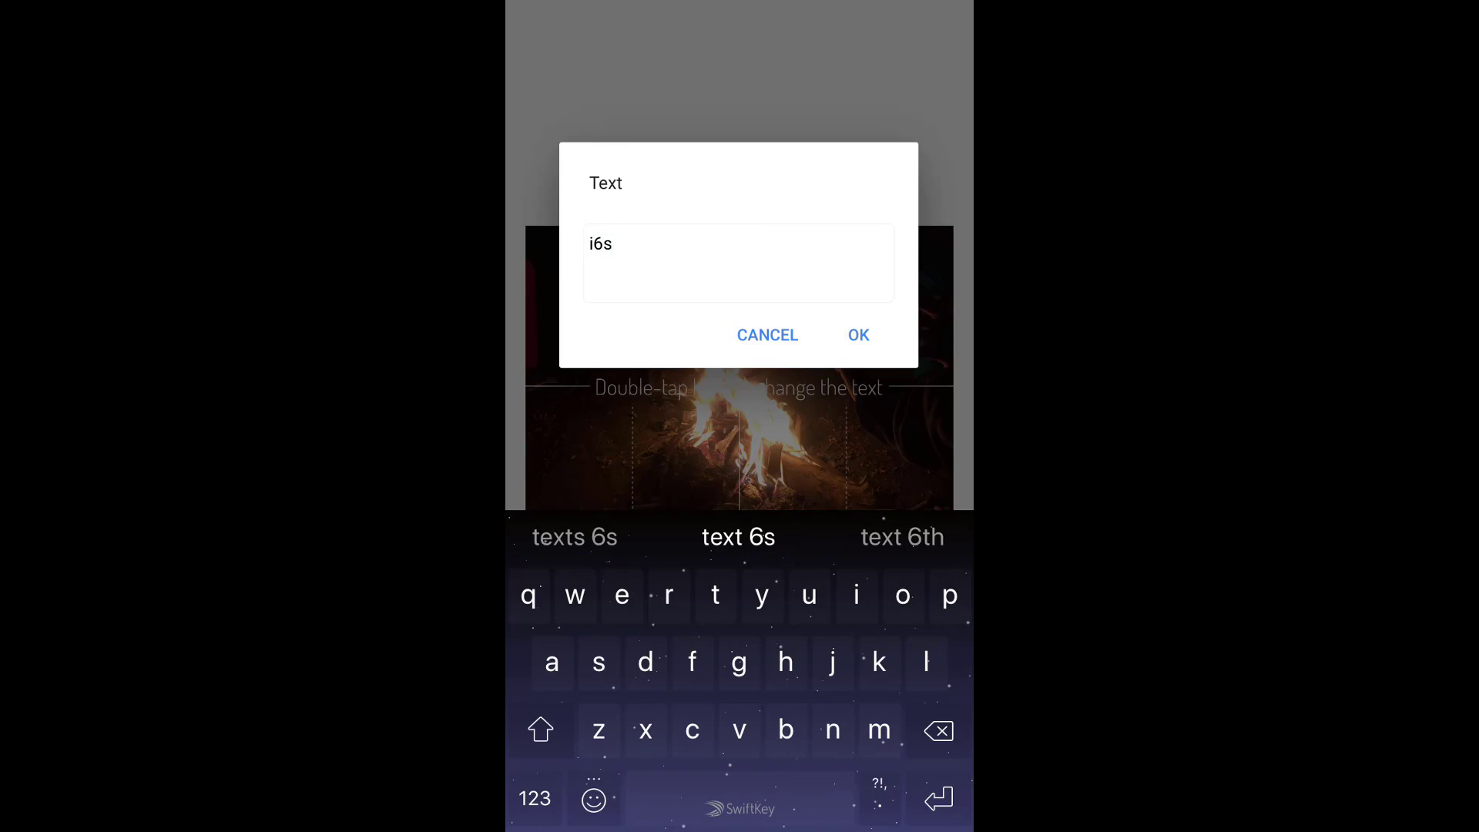
pyautogui.press('BackSpace')
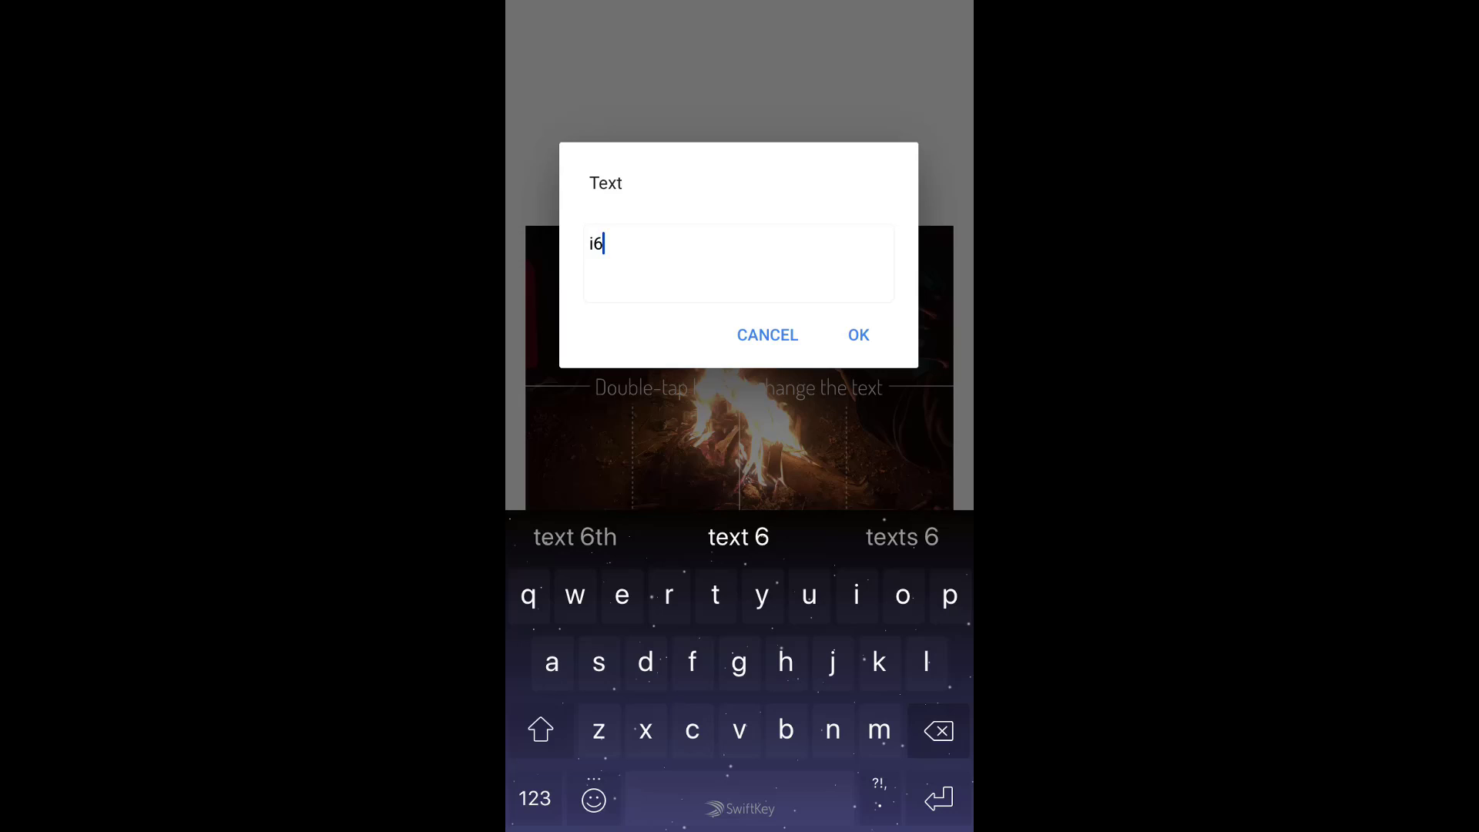
pyautogui.press('BackSpace')
pyautogui.write('pho')
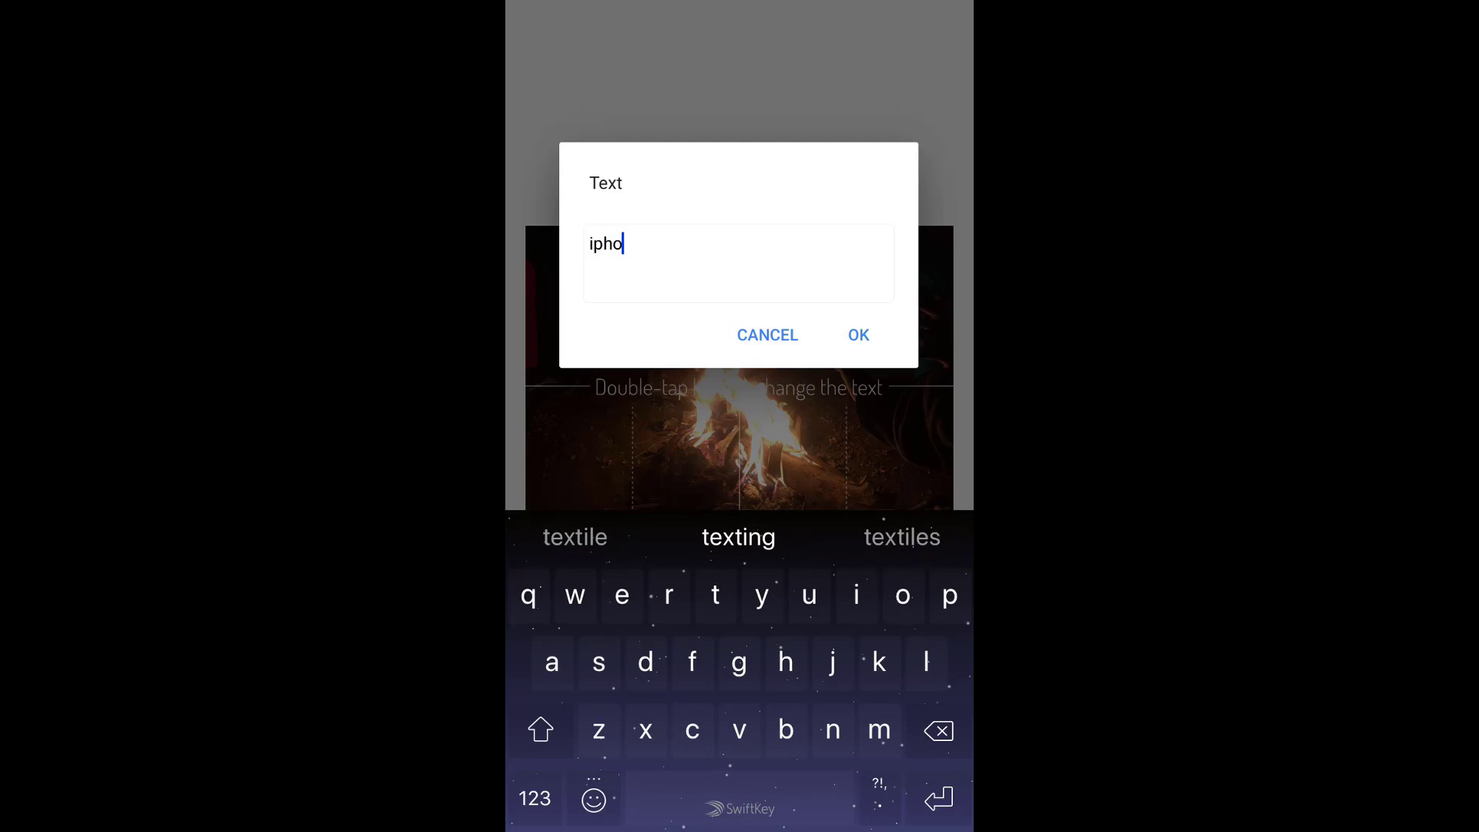
pyautogui.write('ne')
# Complete the caption as 'iphone 6s' and apply it beside the Apple logo.
pyautogui.click(534, 799)
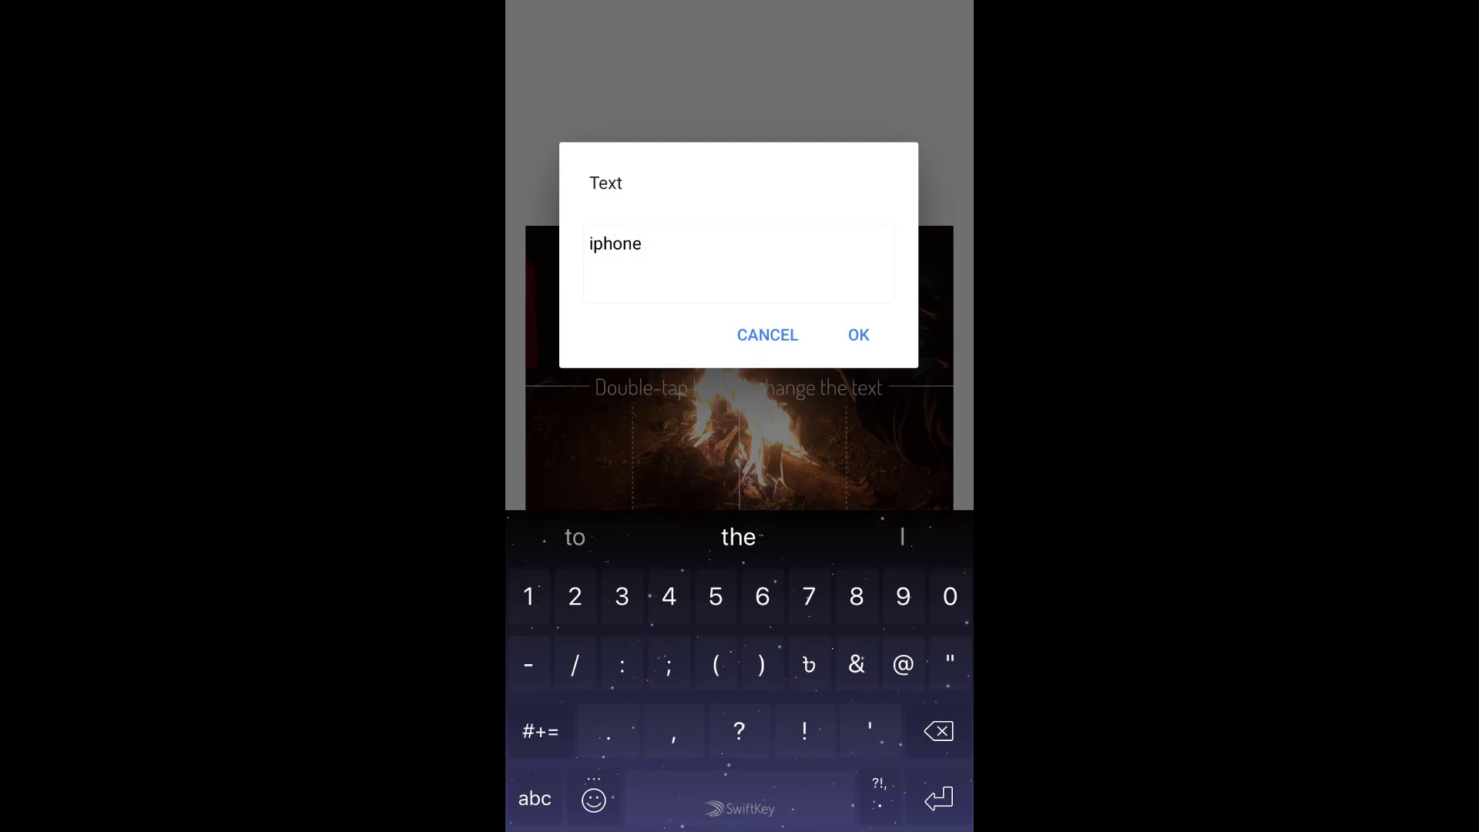
pyautogui.write('6s')
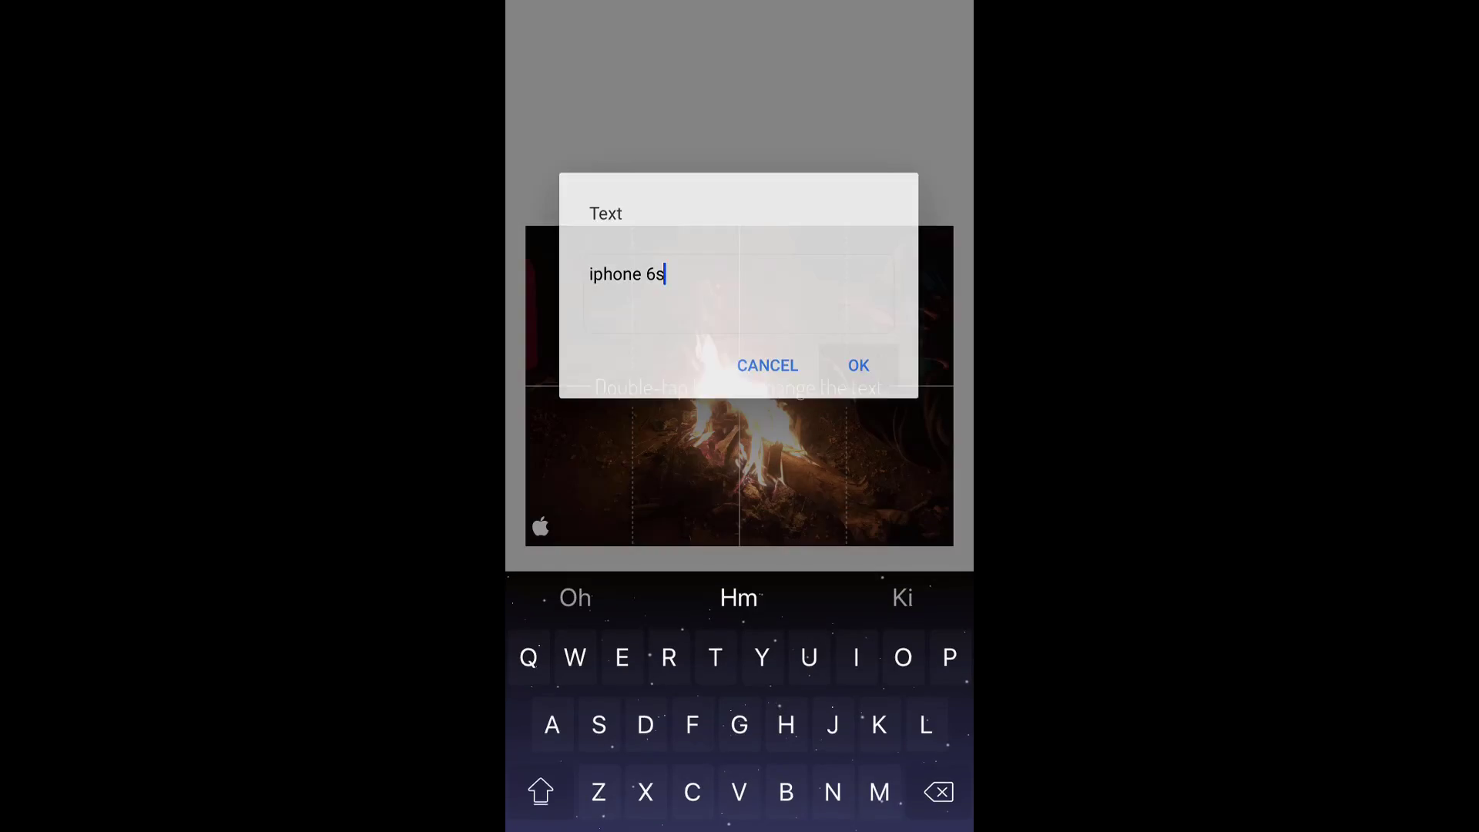
pyautogui.click(859, 335)
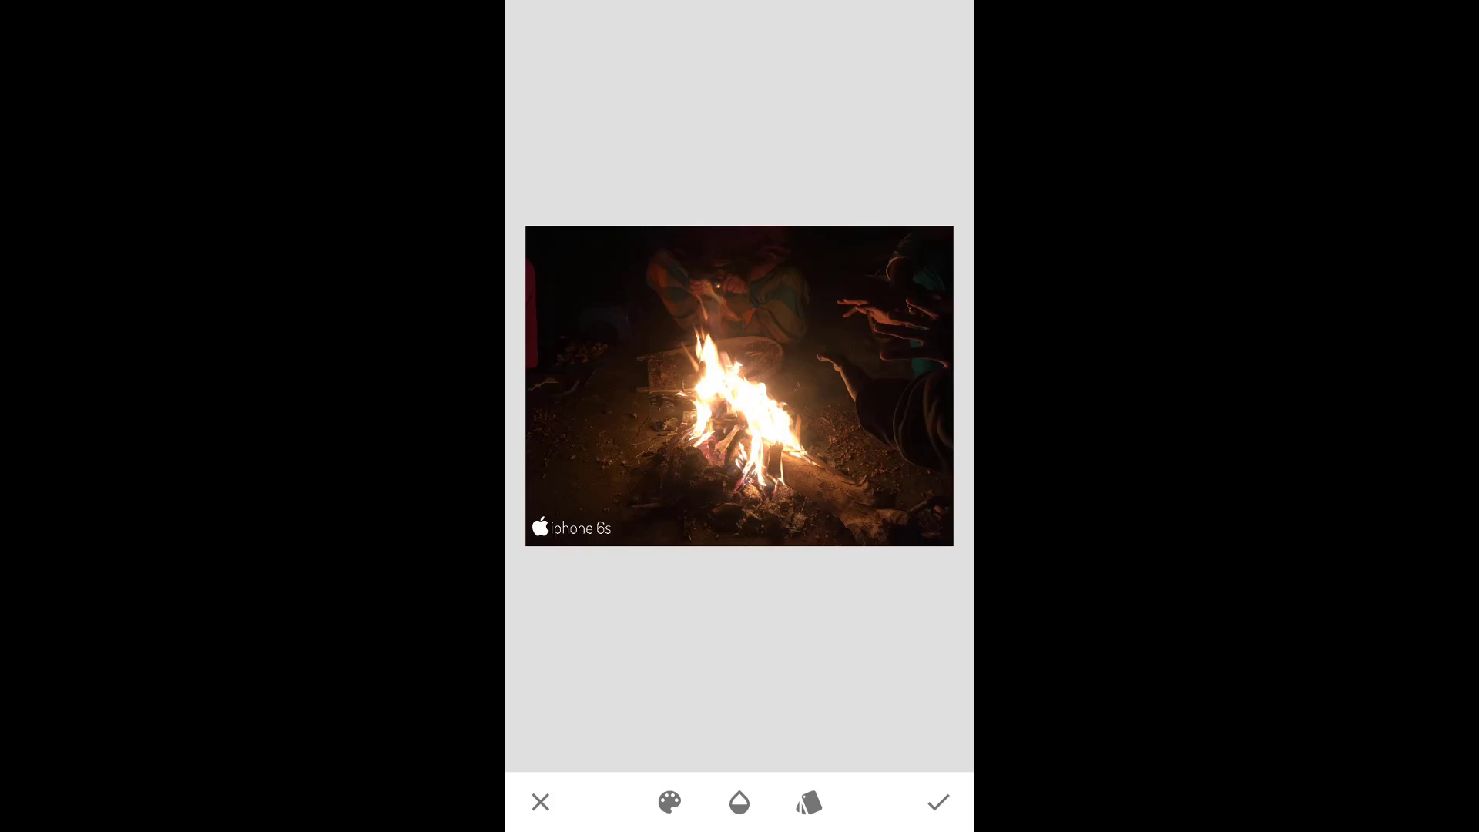
pyautogui.click(937, 801)
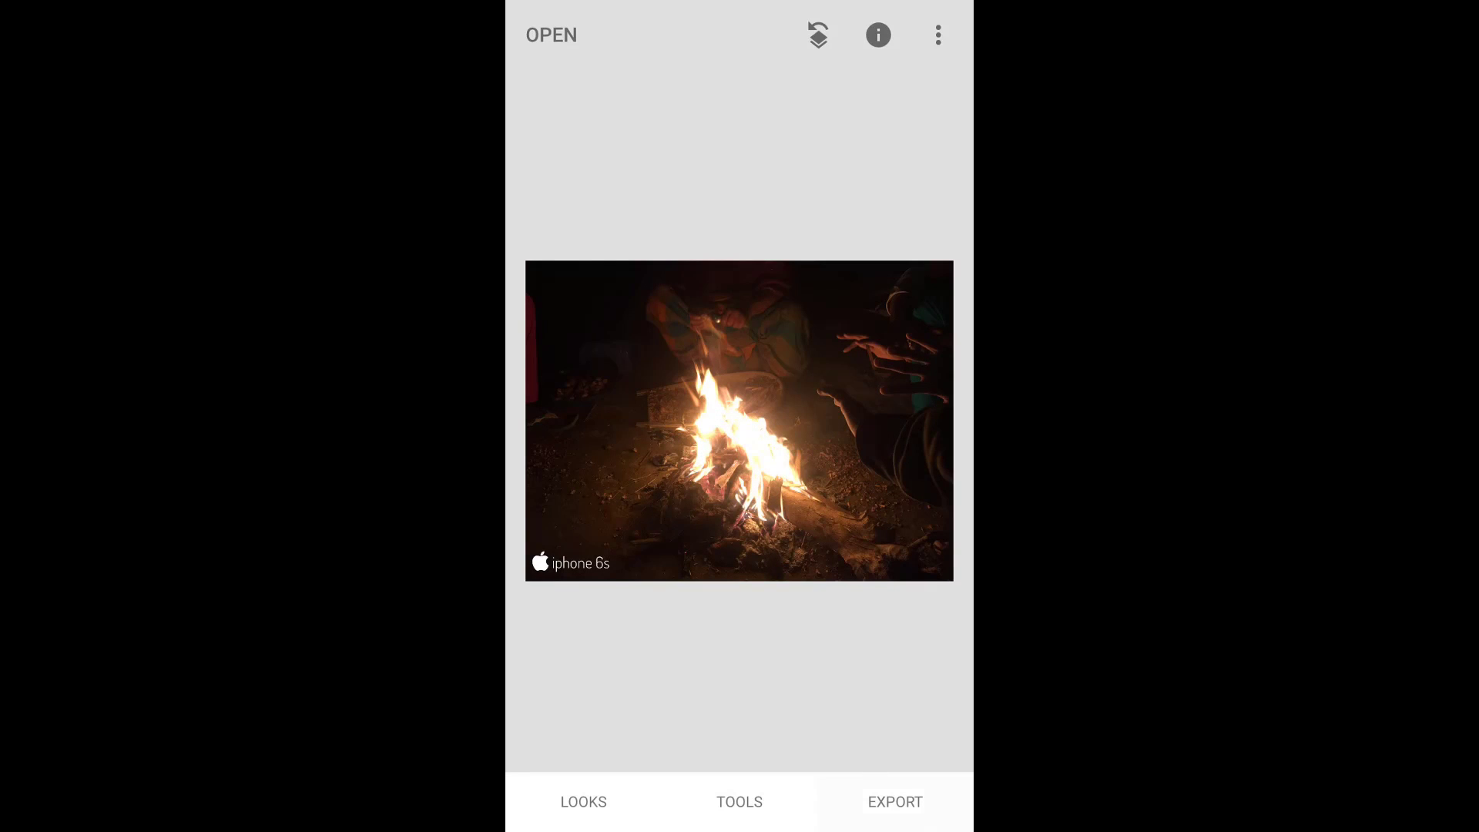
# Save the edited campfire photo, allowing Snapseed to modify the original.
pyautogui.click(896, 802)
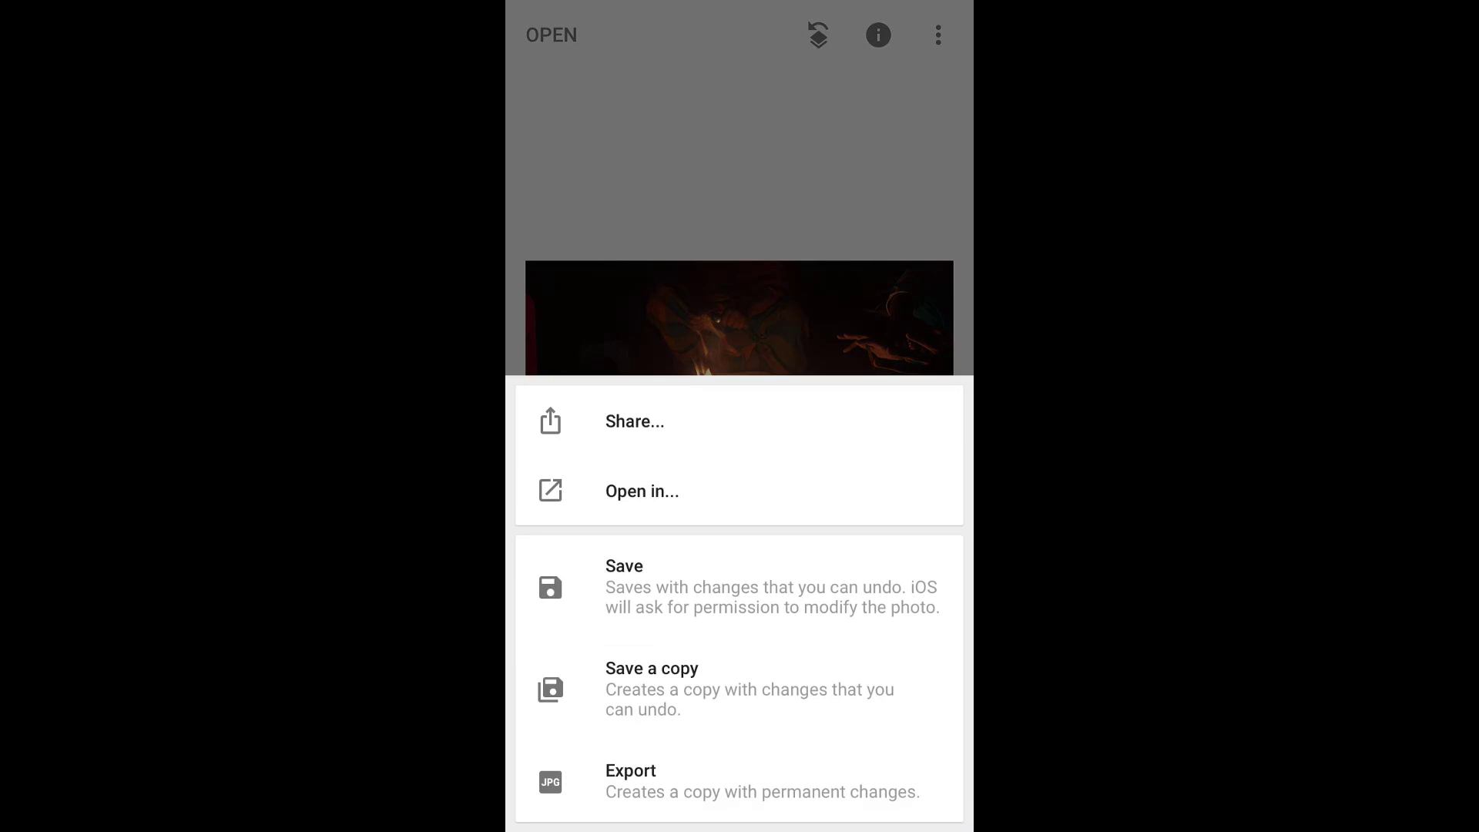
pyautogui.click(632, 781)
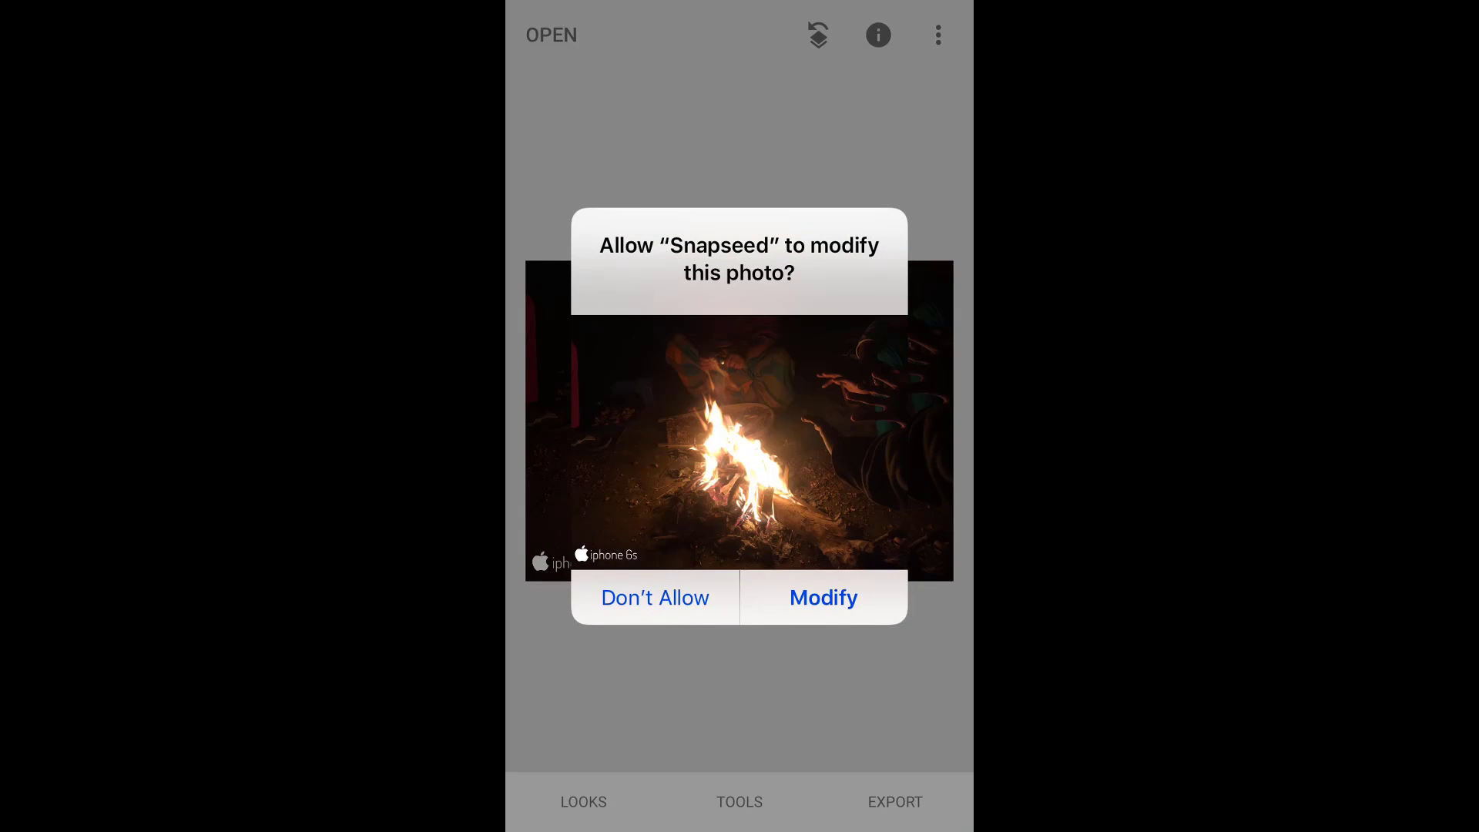
pyautogui.click(823, 598)
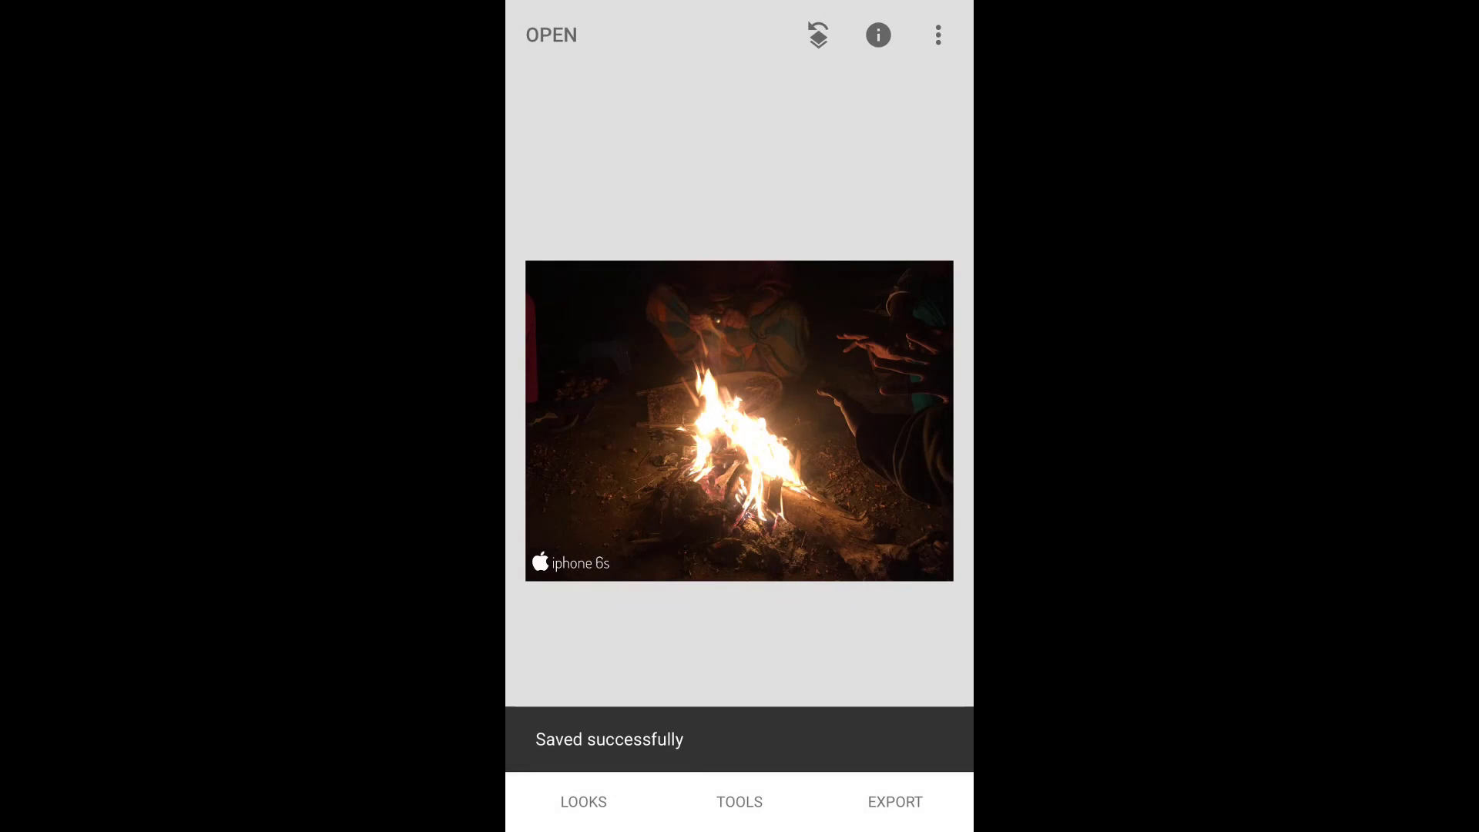